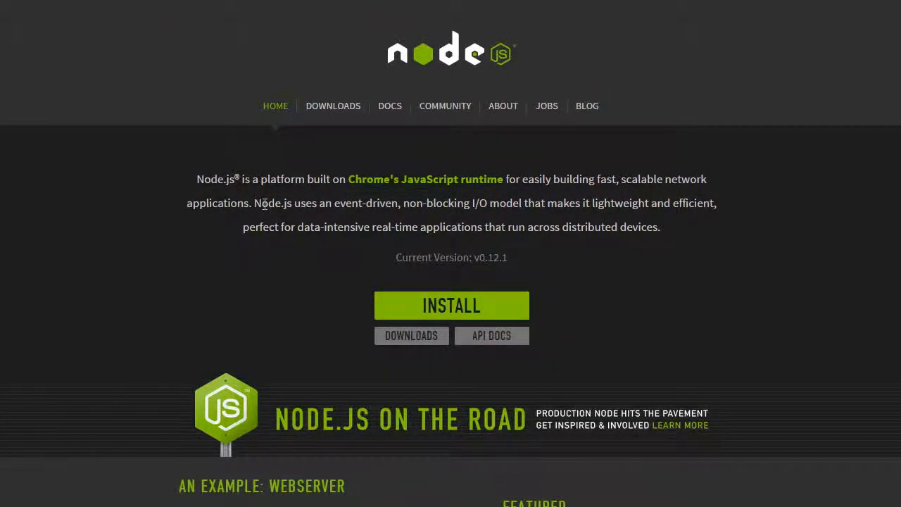
Step: Examine the Node.js description and the example webserver code on the Node.js home page
left_click_drag(254, 203, 523, 204)
left_click(522, 204)
scroll(473, 223, "down", 3)
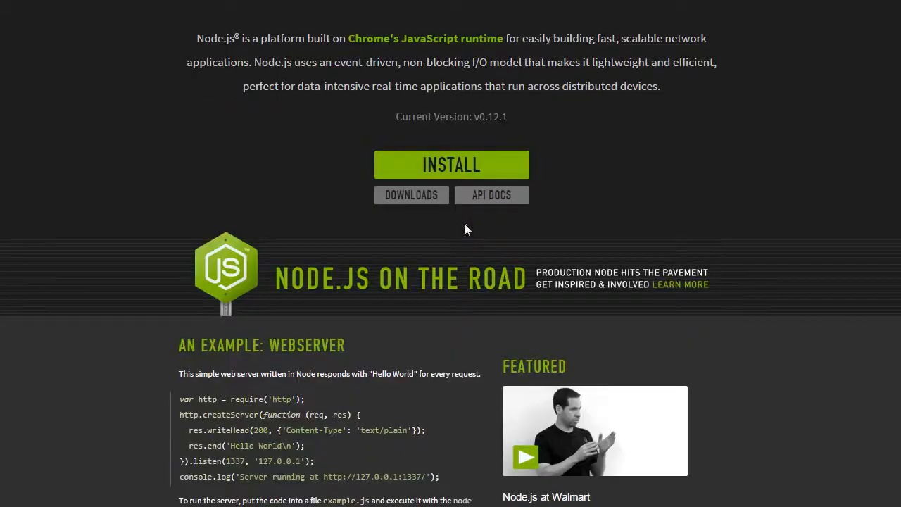
scroll(464, 231, "down", 1)
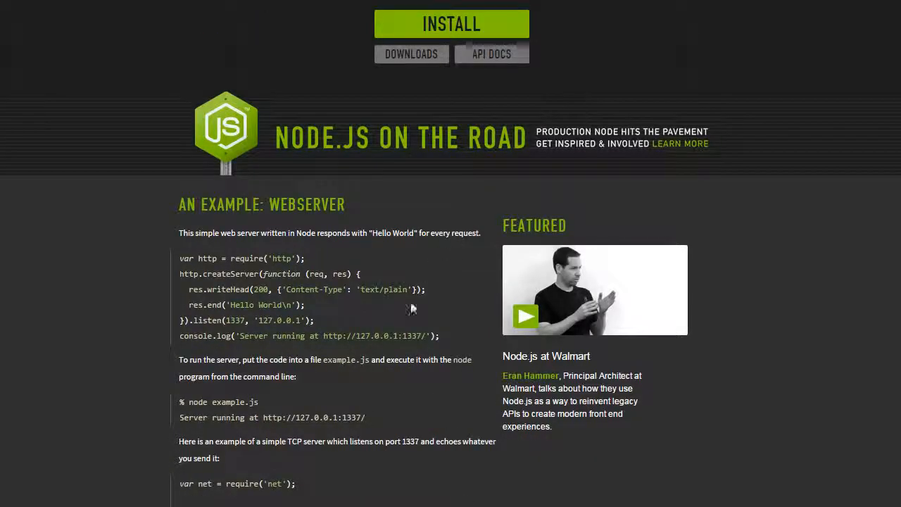
left_click_drag(447, 337, 179, 258)
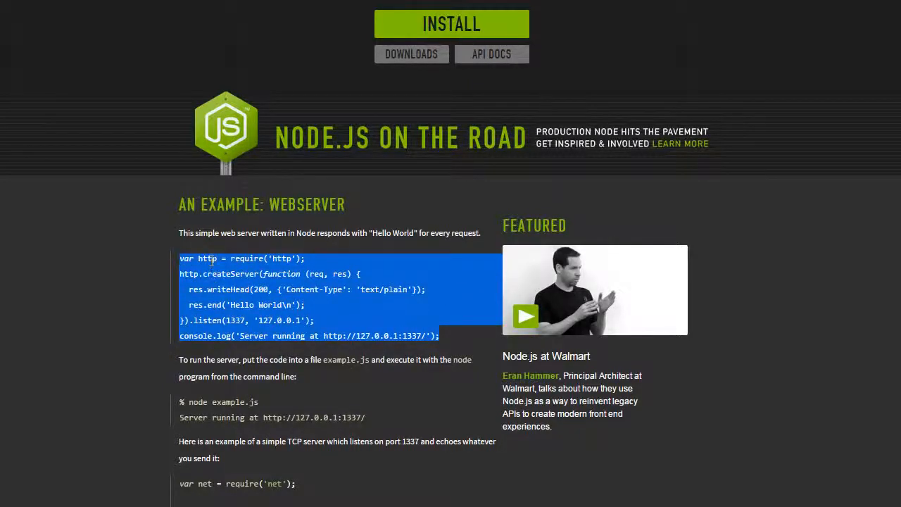
left_click(212, 258)
scroll(143, 386, "up", 4)
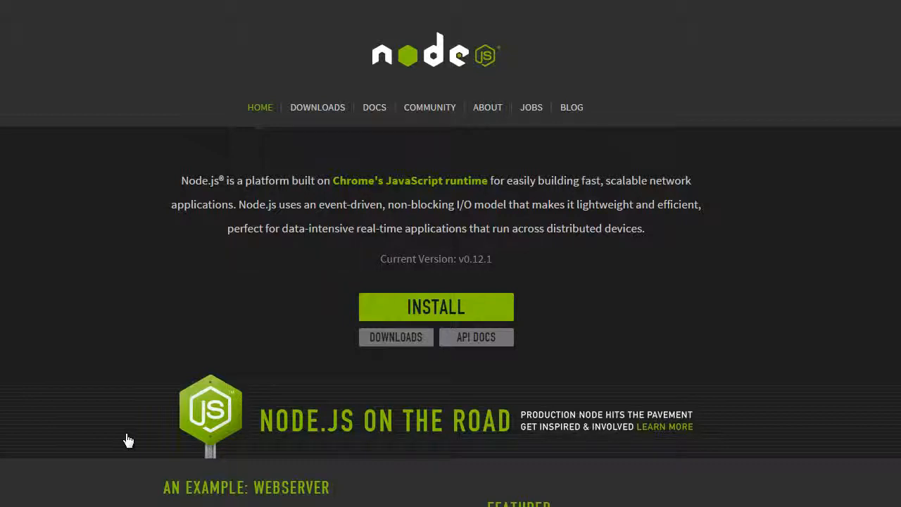
Step: Download the Node.js v0.12.1 Windows installer from the home page and run it
left_click(444, 309)
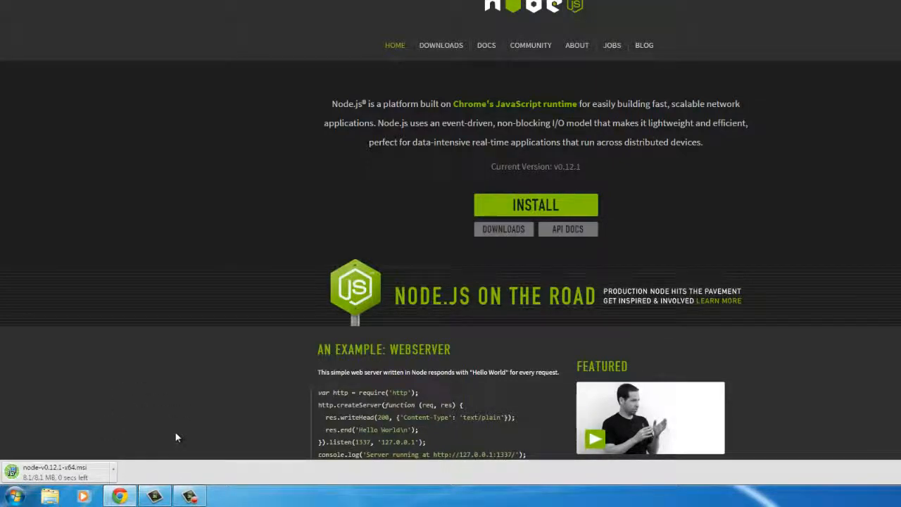
left_click(46, 473)
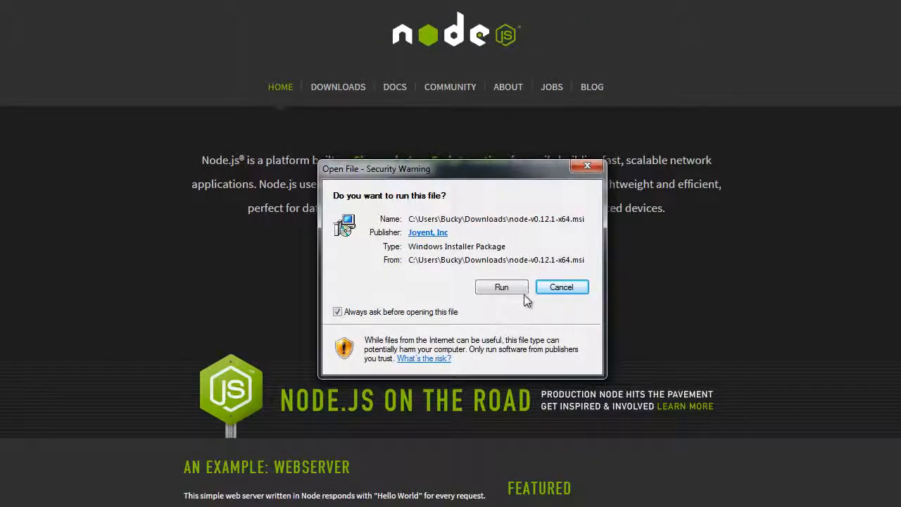
left_click(504, 287)
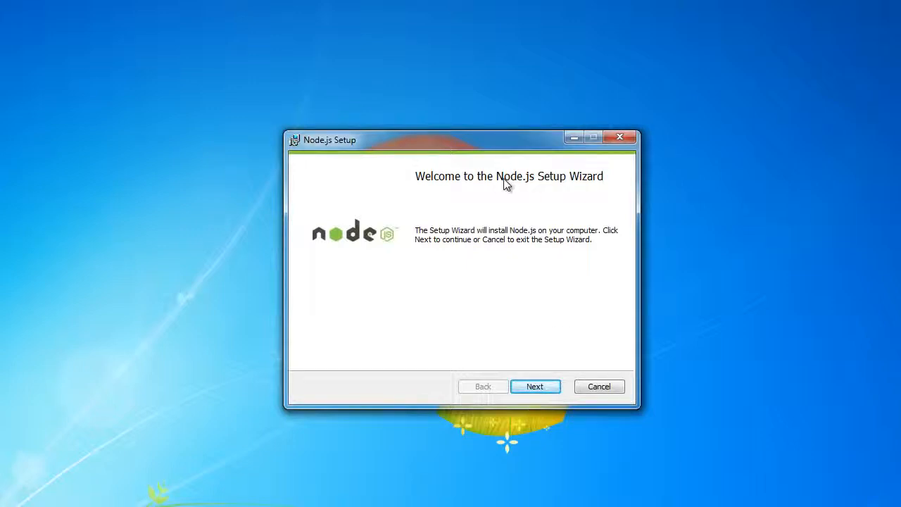
Step: Proceed past the setup welcome page and accept the terms of the Node.js license agreement
left_click(539, 389)
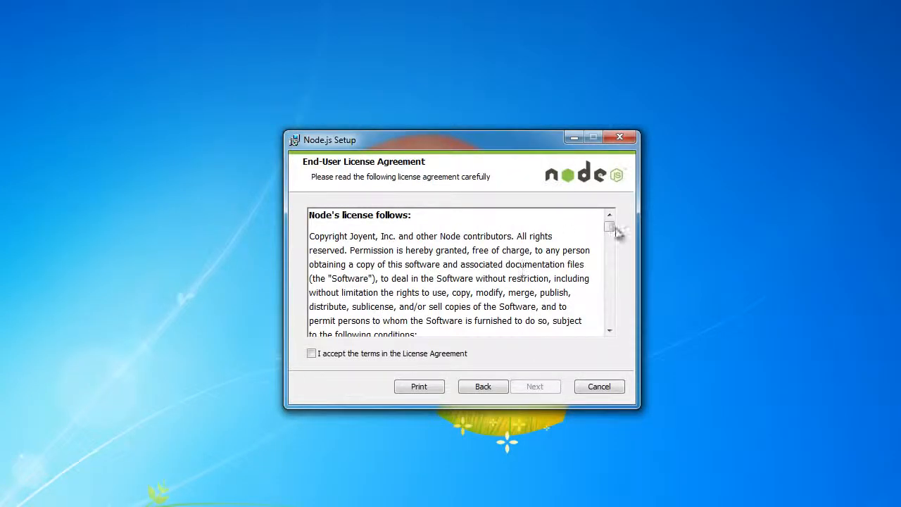
left_click_drag(614, 226, 620, 326)
left_click(311, 354)
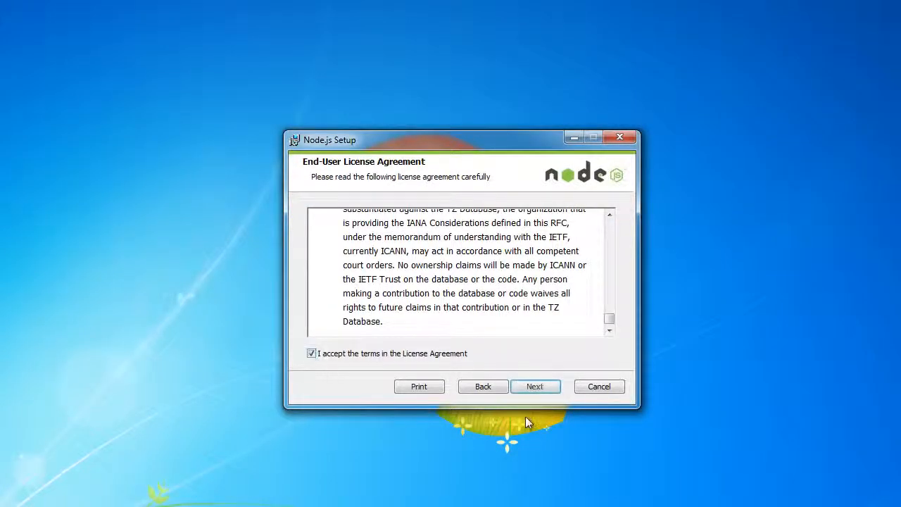
left_click(543, 388)
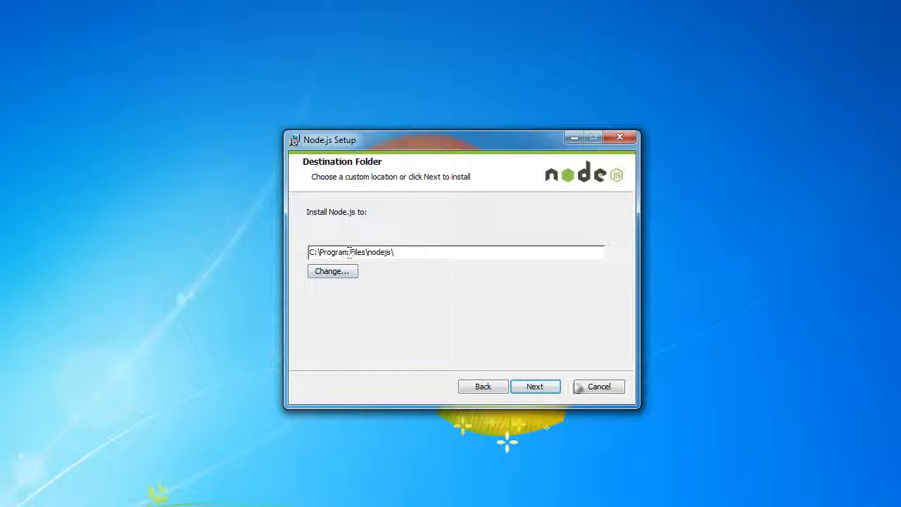
Step: Install Node.js in the default folder with the default features, allow it to change the computer, and finish the setup
left_click(535, 387)
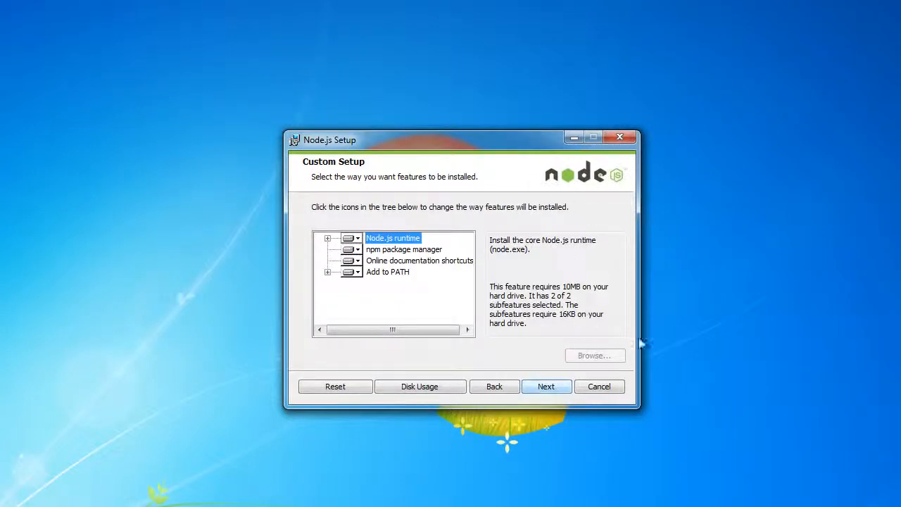
left_click(546, 386)
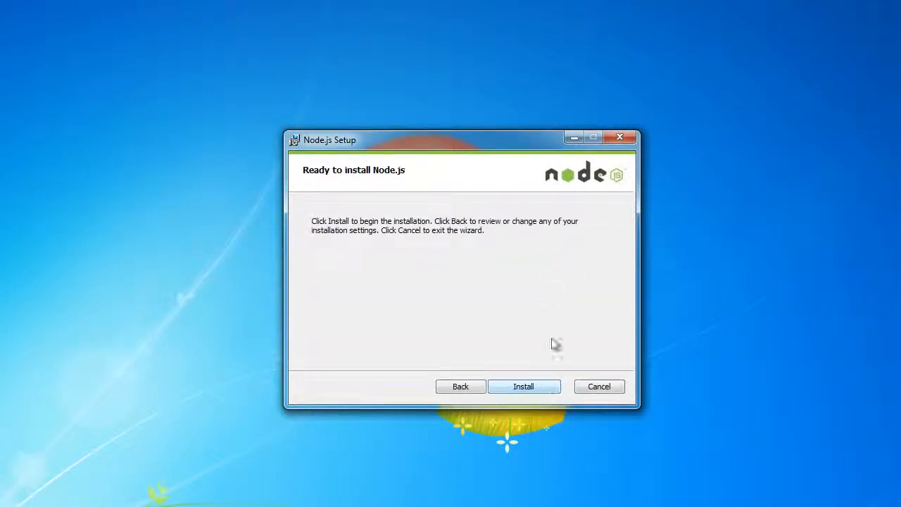
left_click(536, 387)
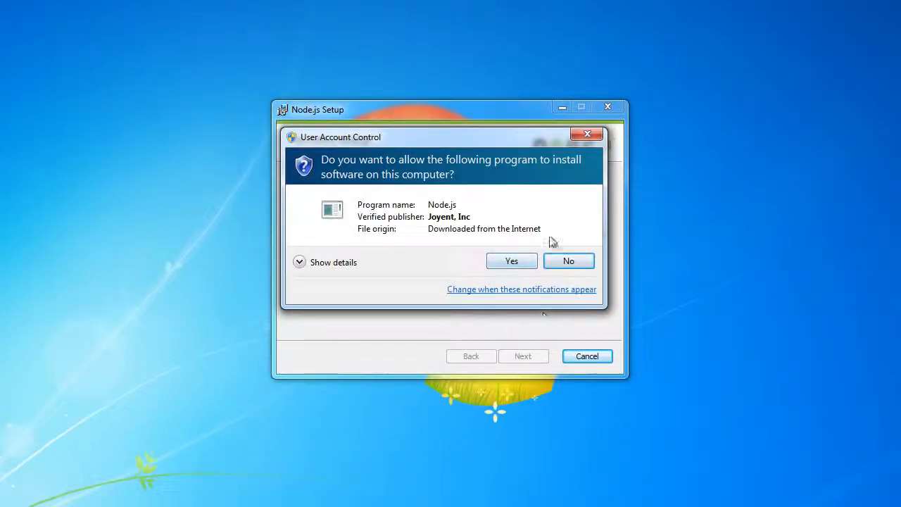
left_click(513, 261)
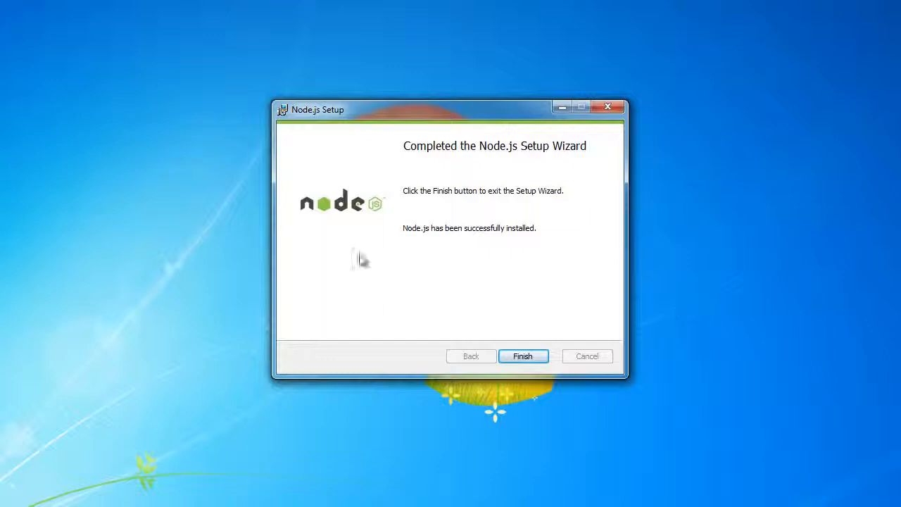
left_click(524, 355)
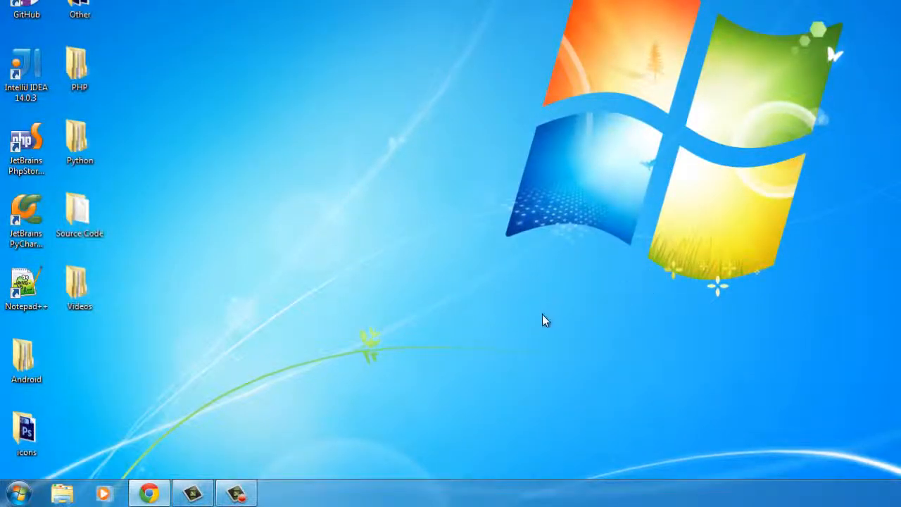
Step: Open a Windows command prompt with cmd and move its window toward the middle of the desktop
left_click(28, 492)
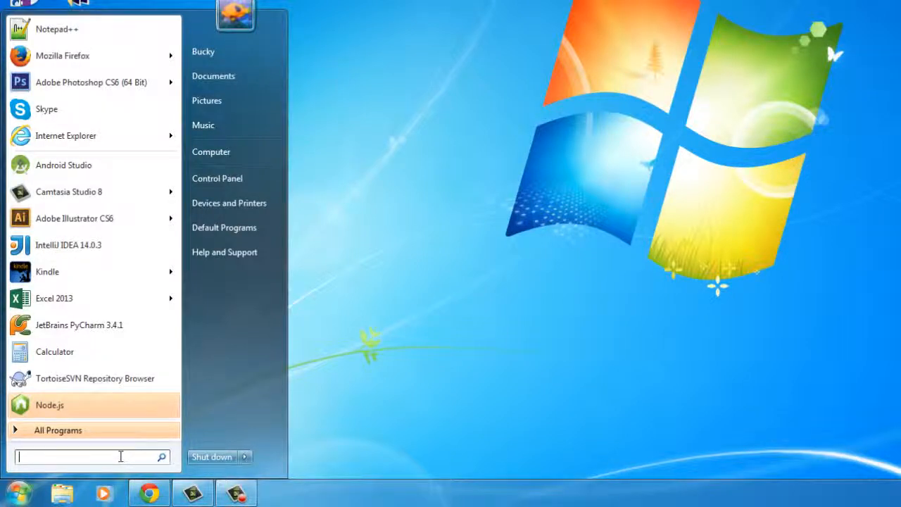
left_click(547, 407)
left_click(20, 493)
type("cmd")
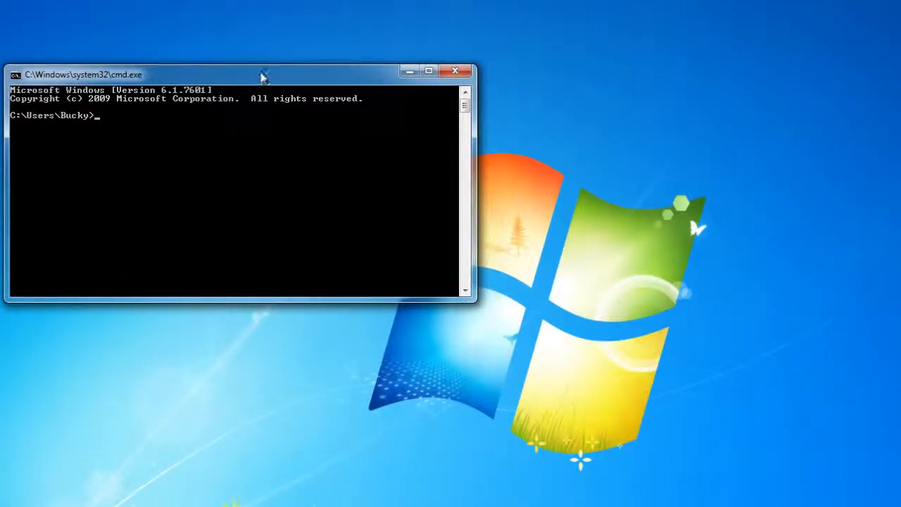
left_click_drag(263, 77, 395, 163)
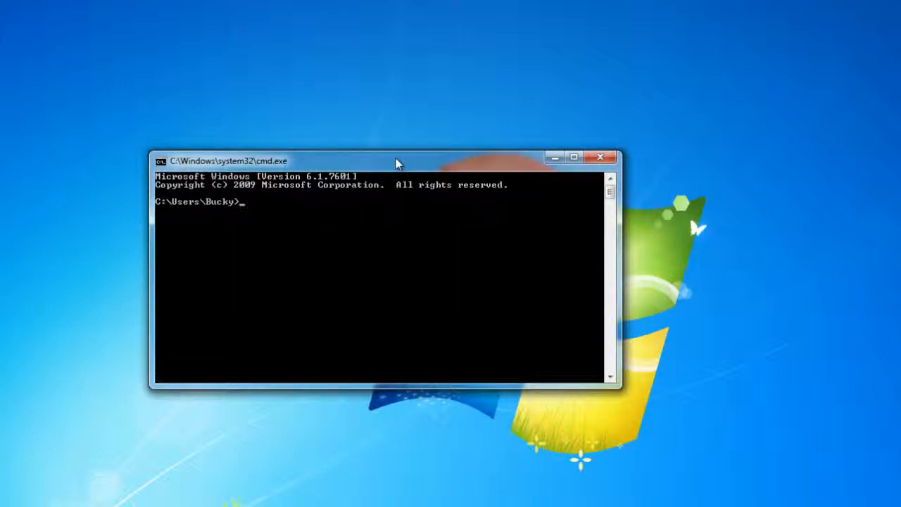
Step: Start node in the command prompt, run console.log('bacon'); to test the installation, and close the window
type("node")
key("Return")
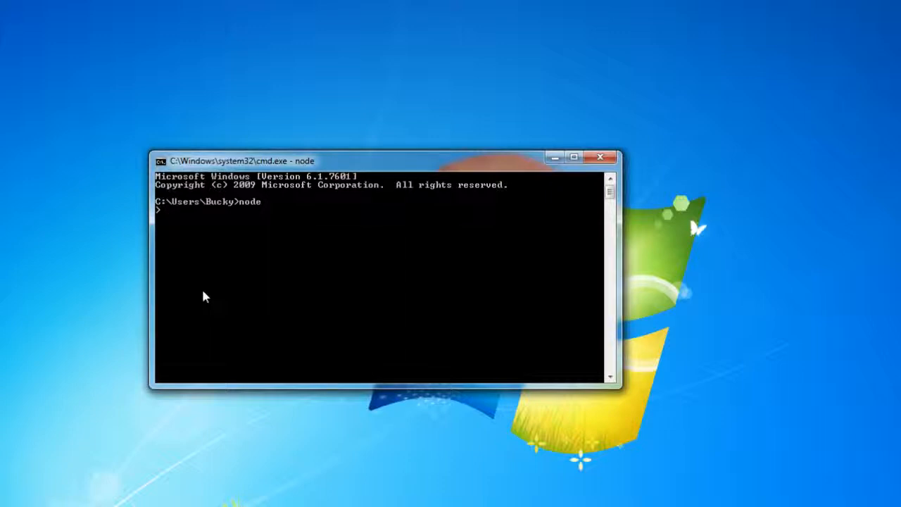
type("console.l")
type("og(")
type("'')")
type("bacon")
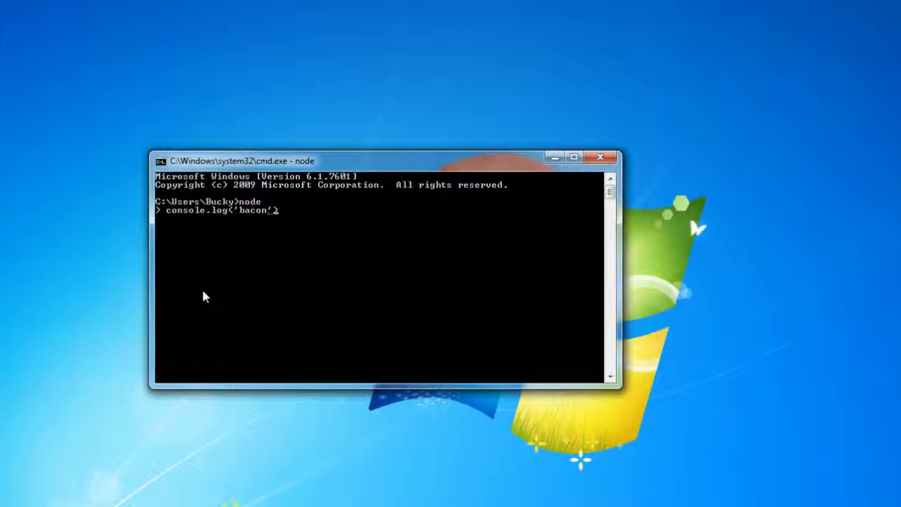
type(";")
key("Return")
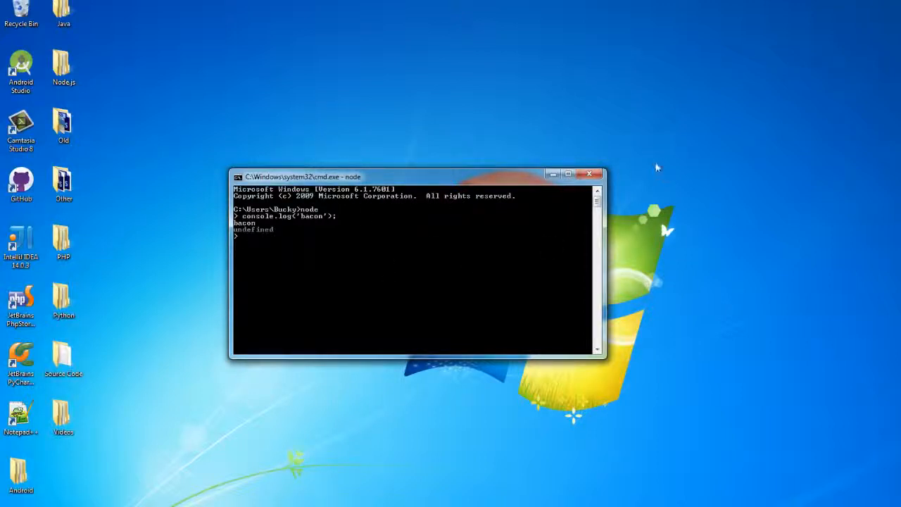
left_click(590, 175)
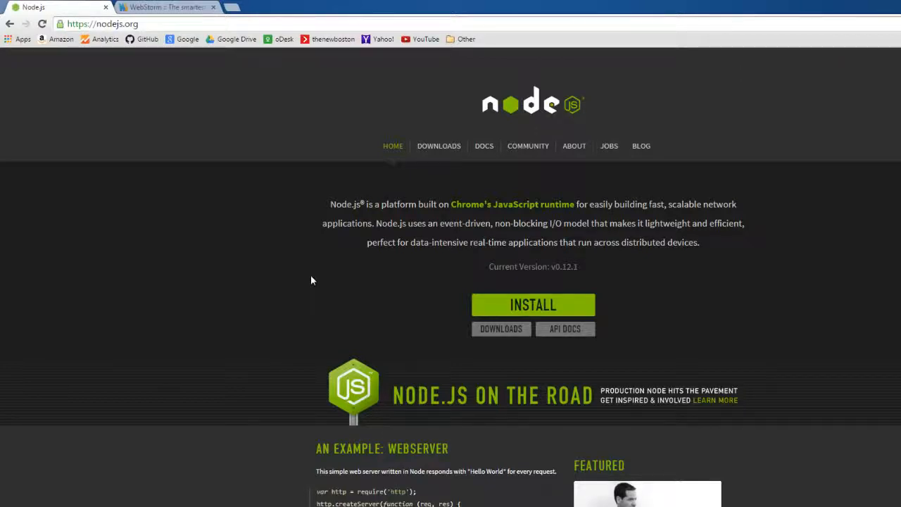
Step: Look up the WebStorm license options for individual developers on the JetBrains site in the browser
left_click(163, 7)
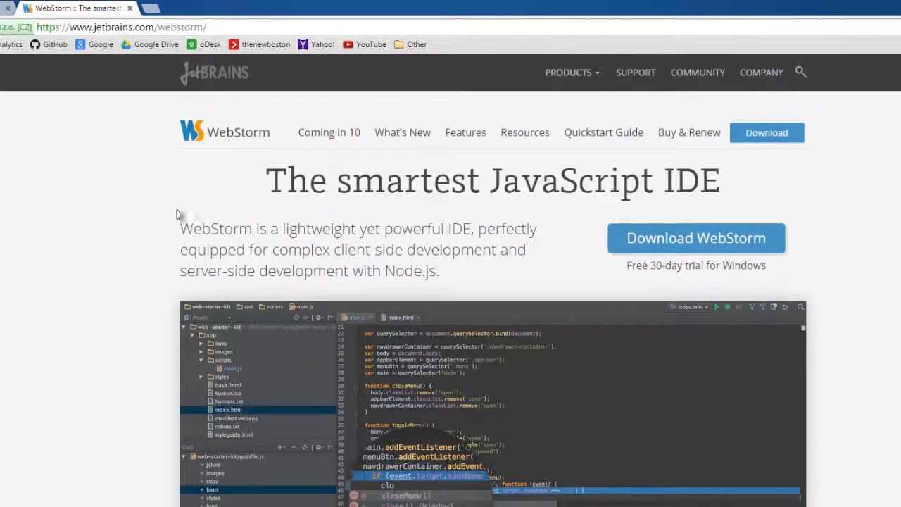
left_click(683, 135)
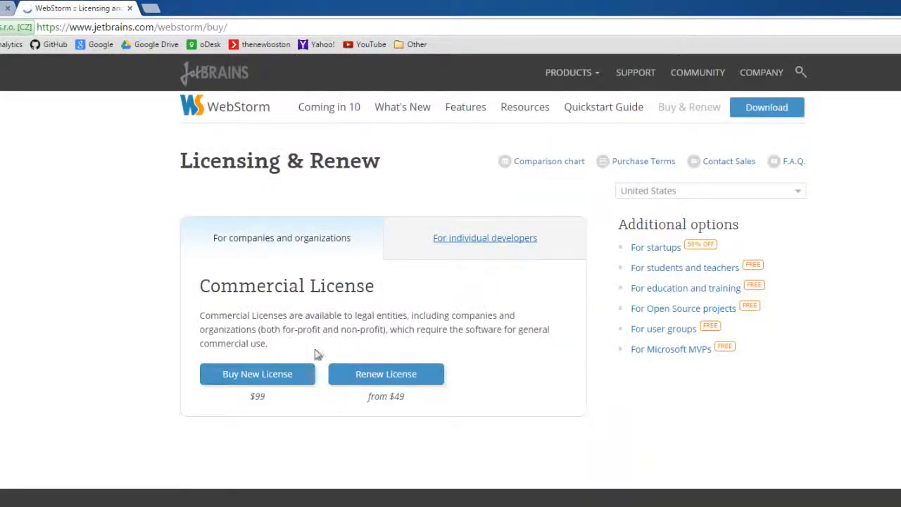
left_click(519, 238)
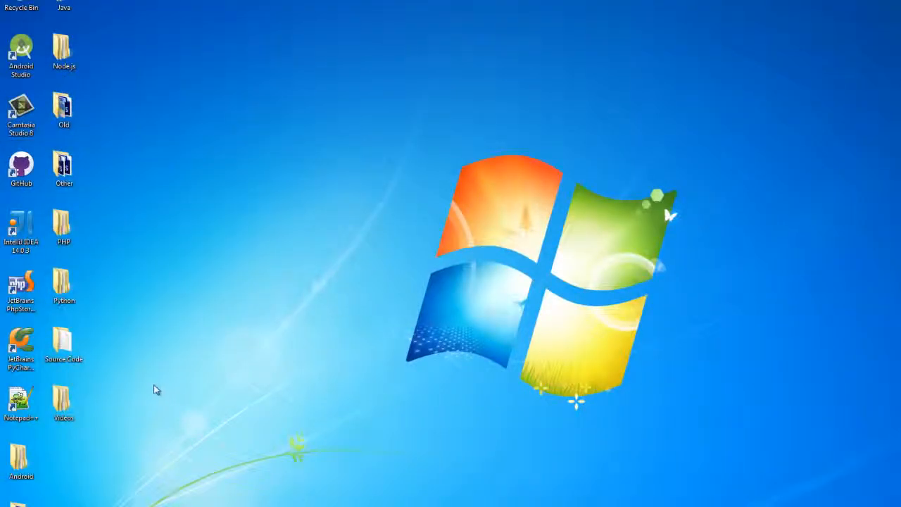
Step: Launch IntelliJ IDEA, dismiss the update notice, and start a new project of type Static Web
double_click(21, 229)
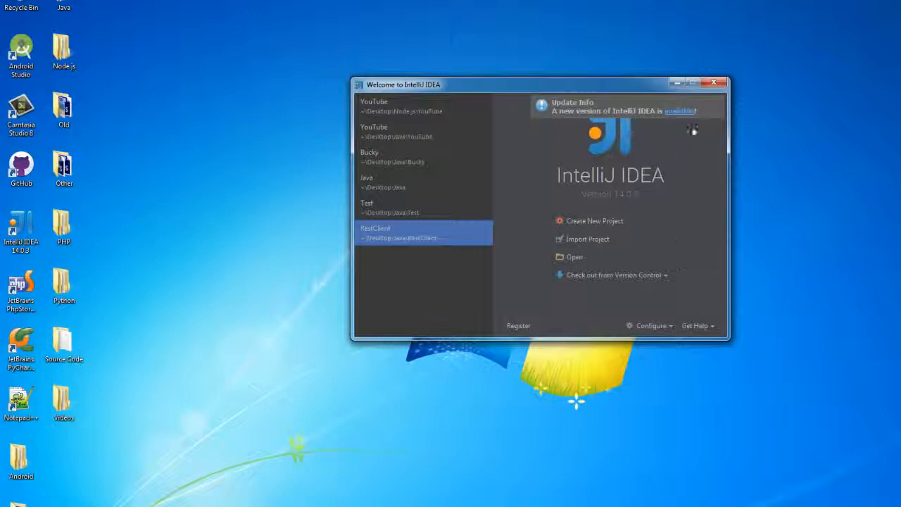
left_click(718, 102)
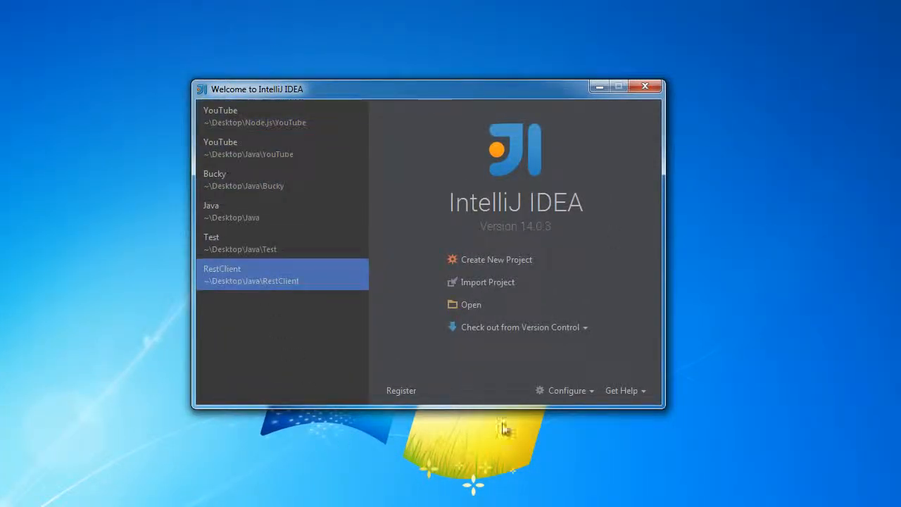
left_click(519, 260)
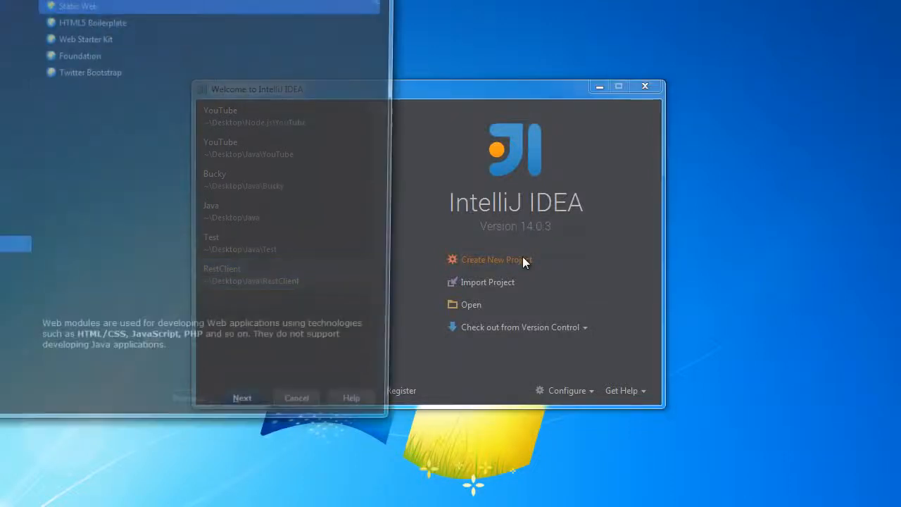
left_click_drag(81, 0, 336, 35)
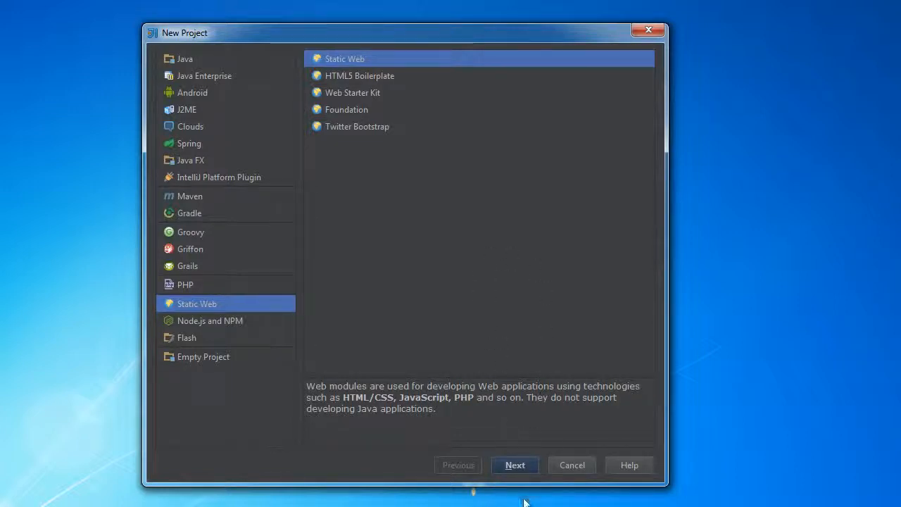
left_click(515, 464)
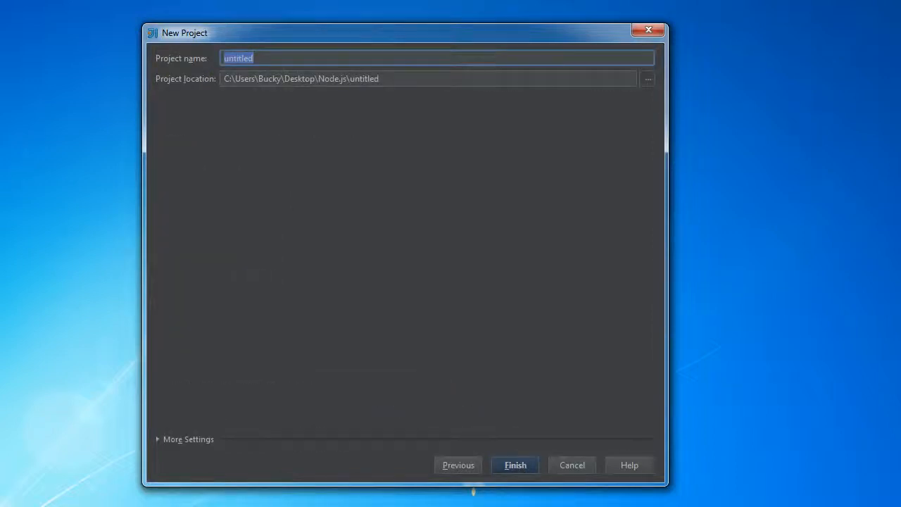
Step: Set the new project's location to the Node.js folder on the Desktop
left_click(647, 78)
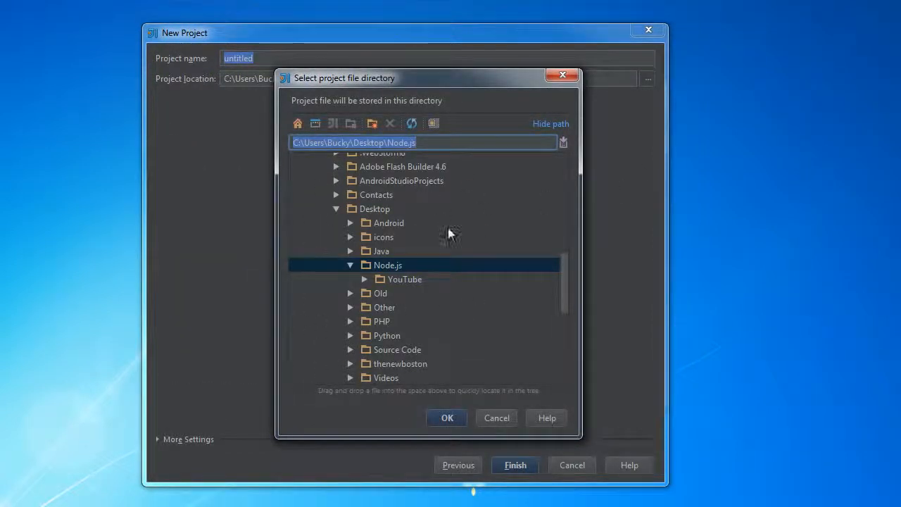
left_click(379, 265)
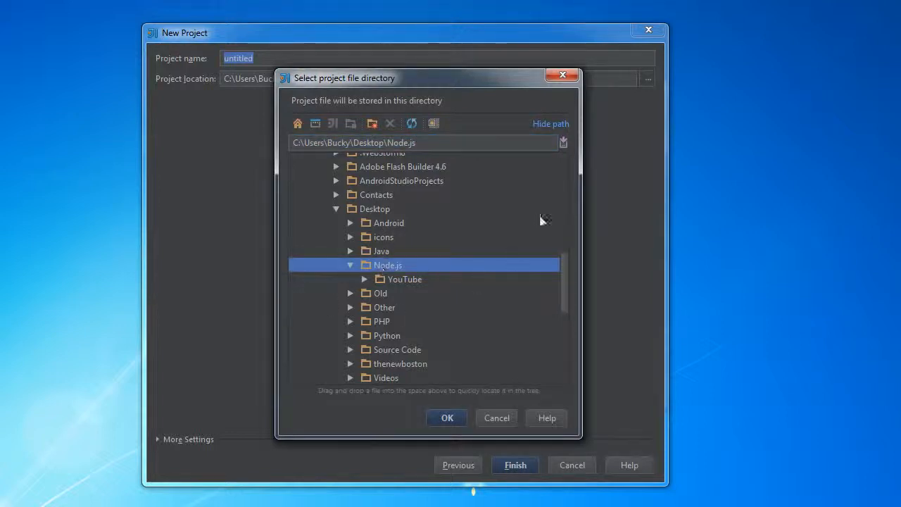
left_click(446, 418)
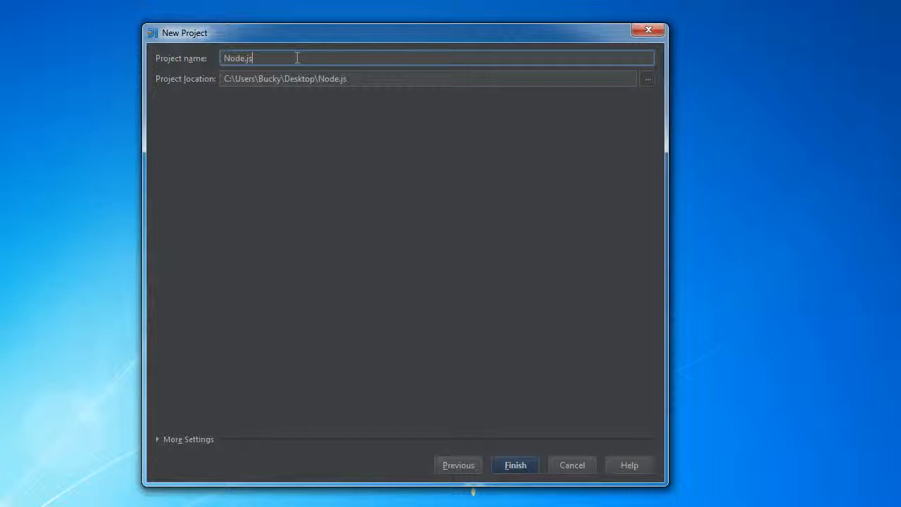
Step: Enter the author's first name as the project name and create the project along with its missing directory
key("ctrl+a")
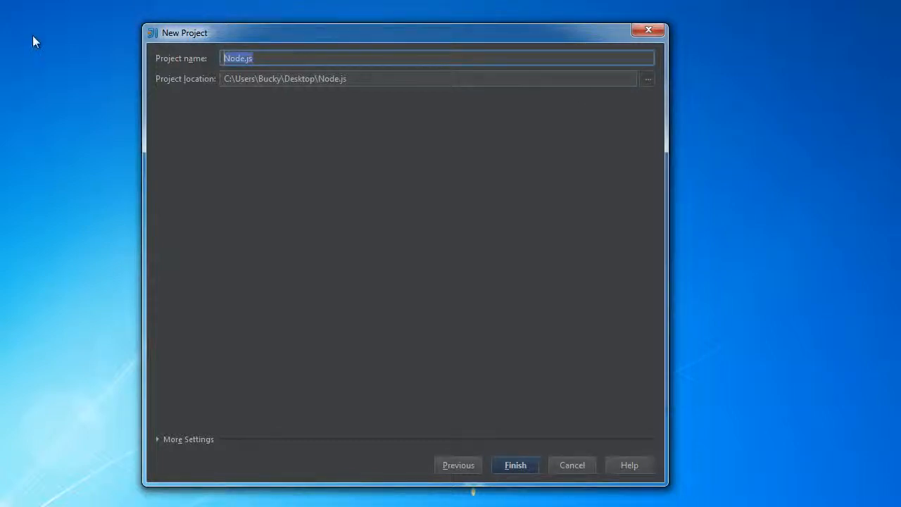
type("Bucky")
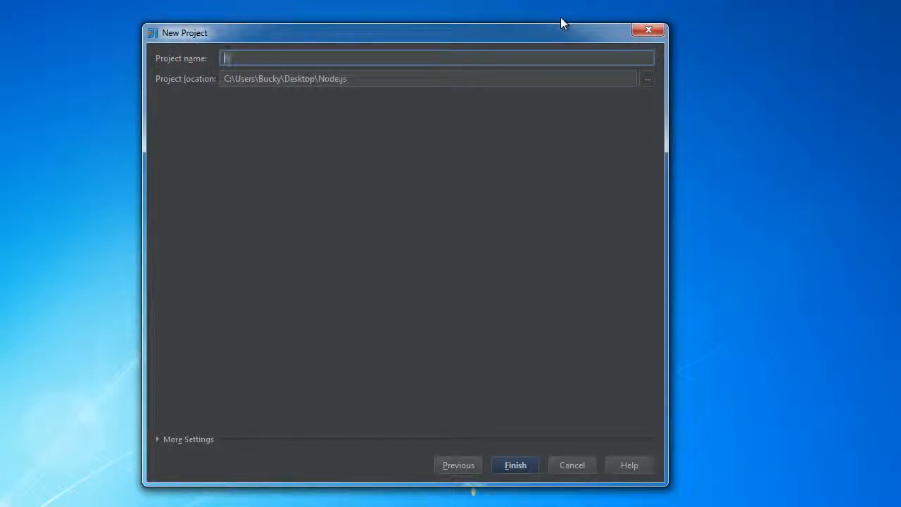
double_click(232, 61)
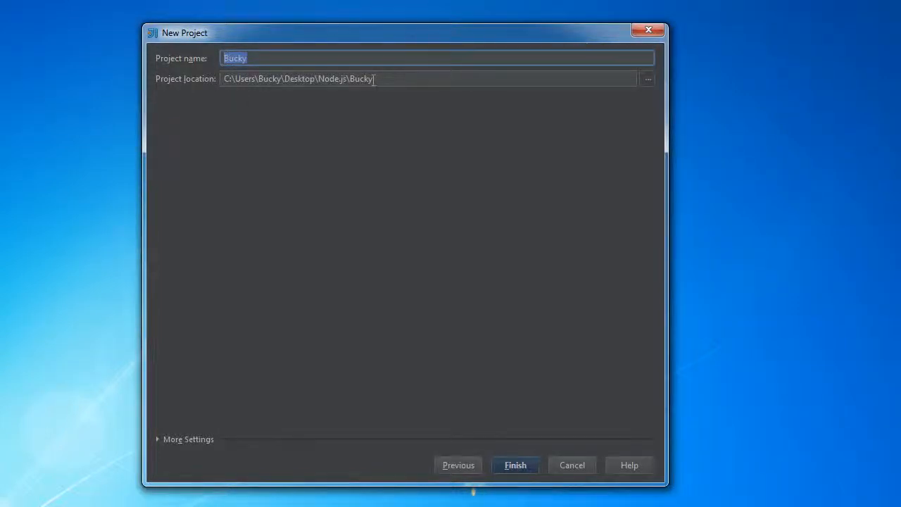
left_click(514, 465)
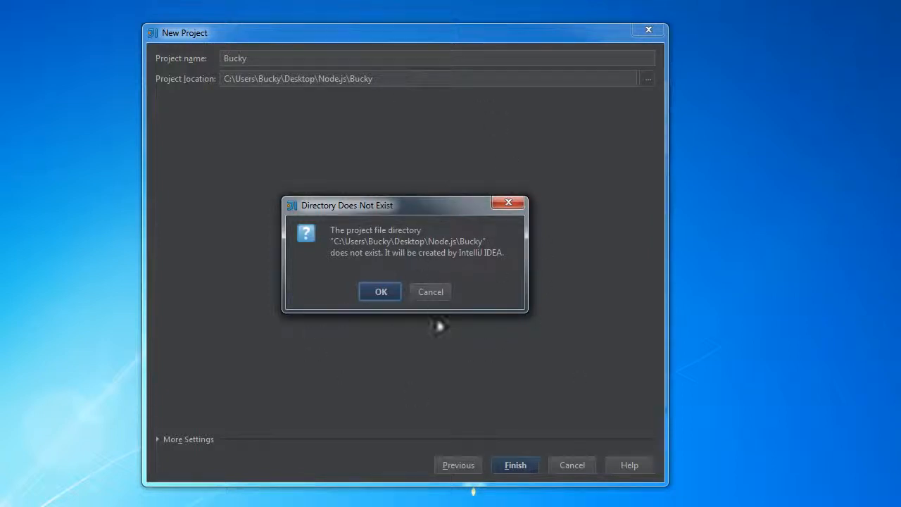
left_click(380, 291)
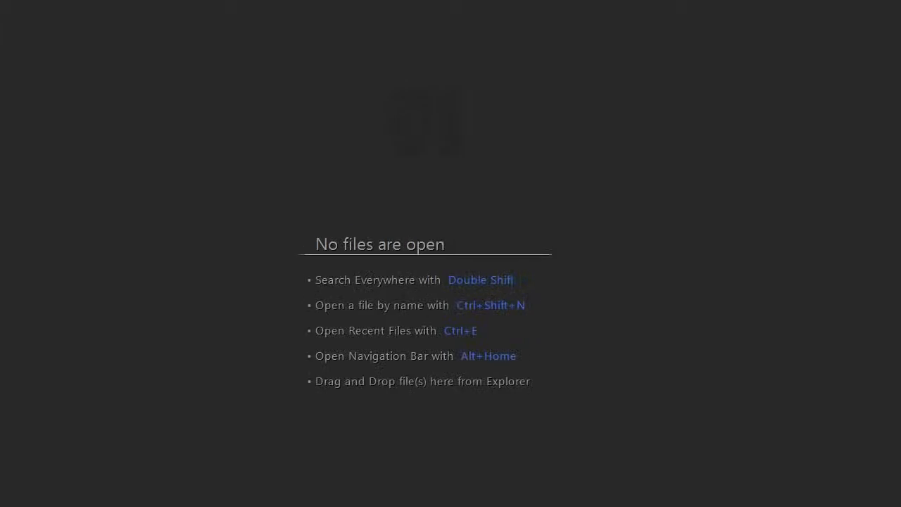
Step: Examine the project tree, including the contents of the .idea folder and the .iml module file
left_click(63, 90)
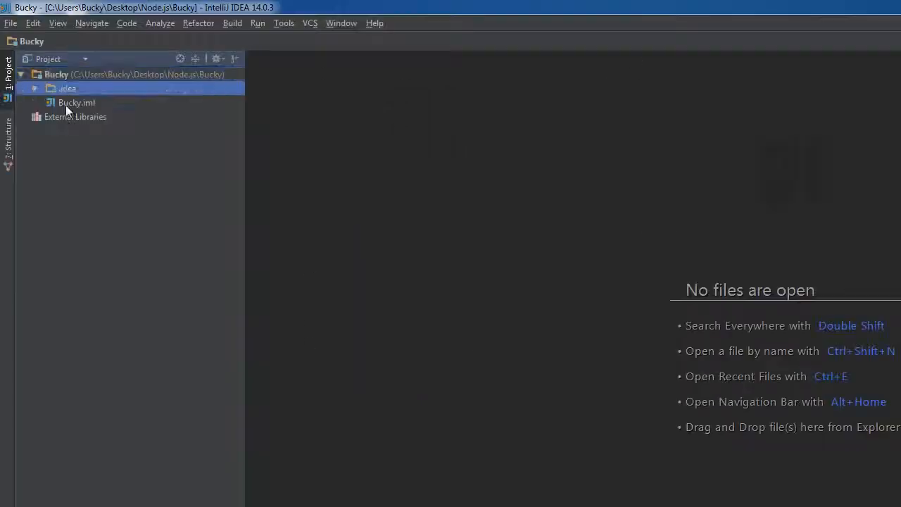
left_click(65, 102)
left_click(58, 76)
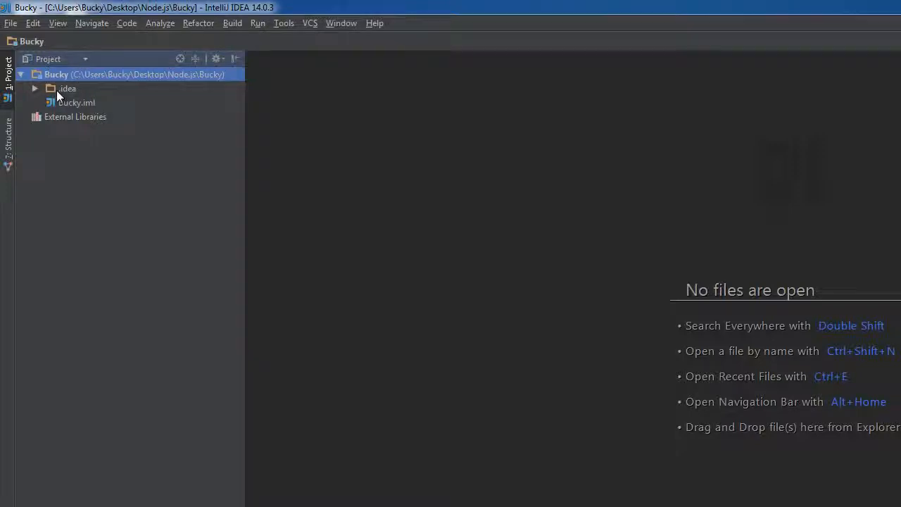
left_click(56, 90)
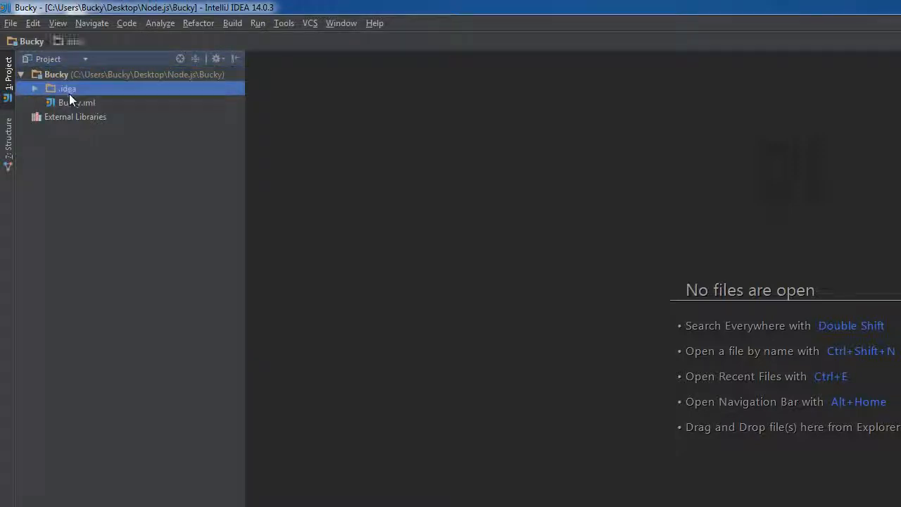
left_click(33, 88)
left_click(33, 88)
left_click(37, 89)
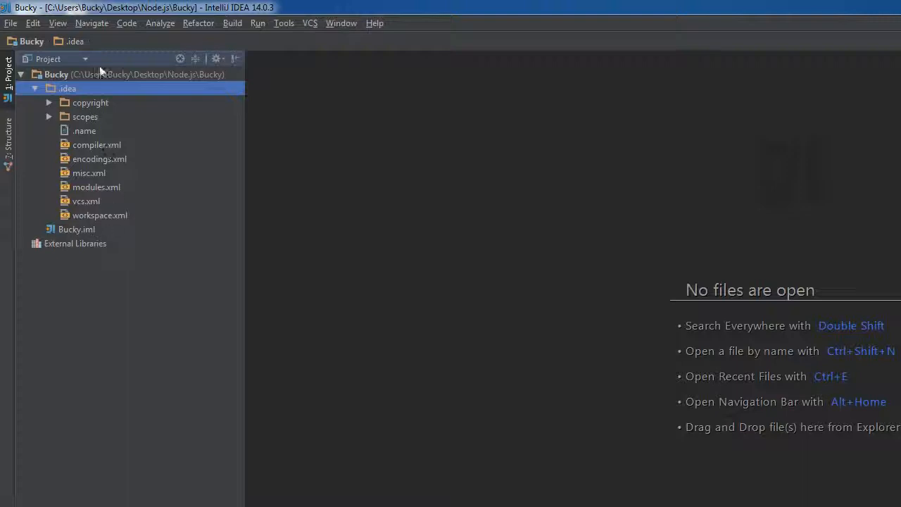
left_click(35, 89)
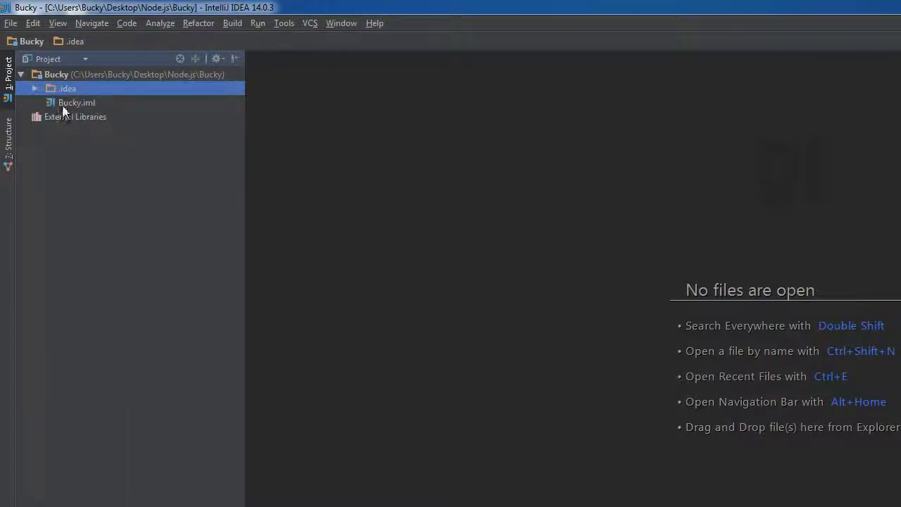
left_click(74, 104)
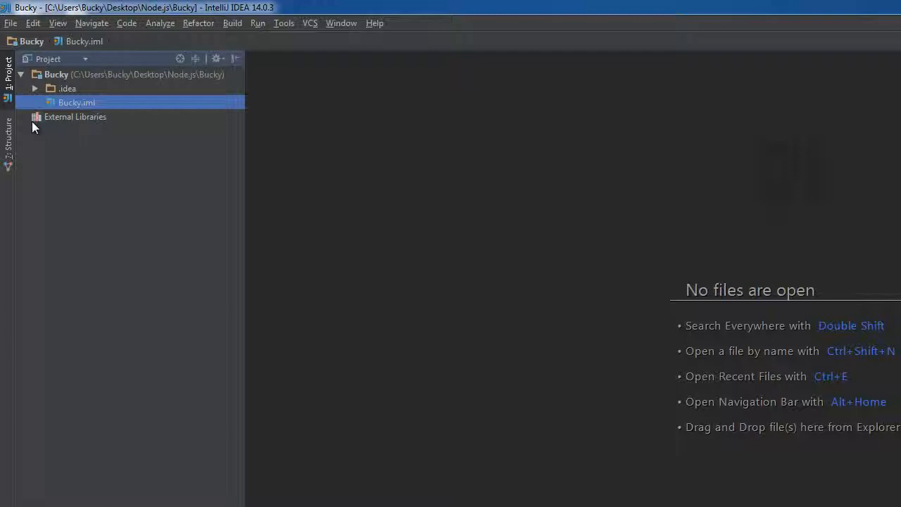
Step: Create a new JavaScript file named app.js in the project's root folder
left_click(72, 77)
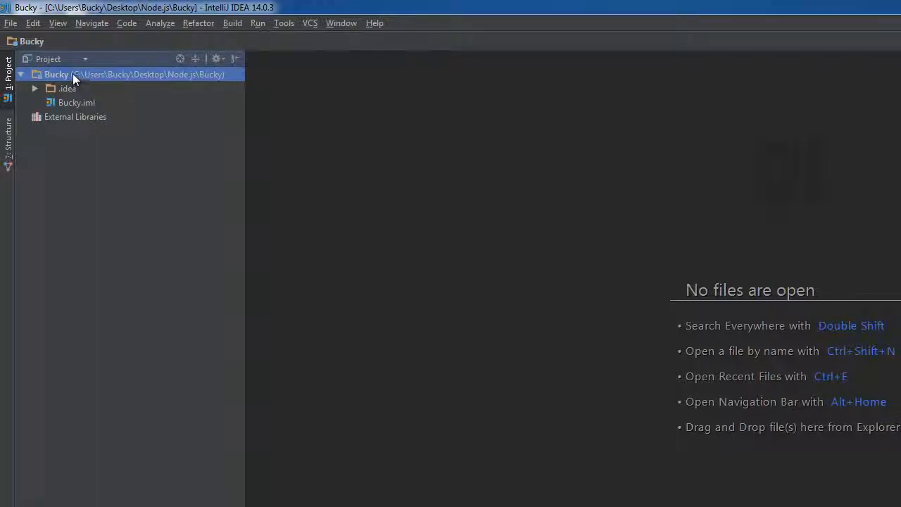
right_click(37, 73)
mouse_move(120, 80)
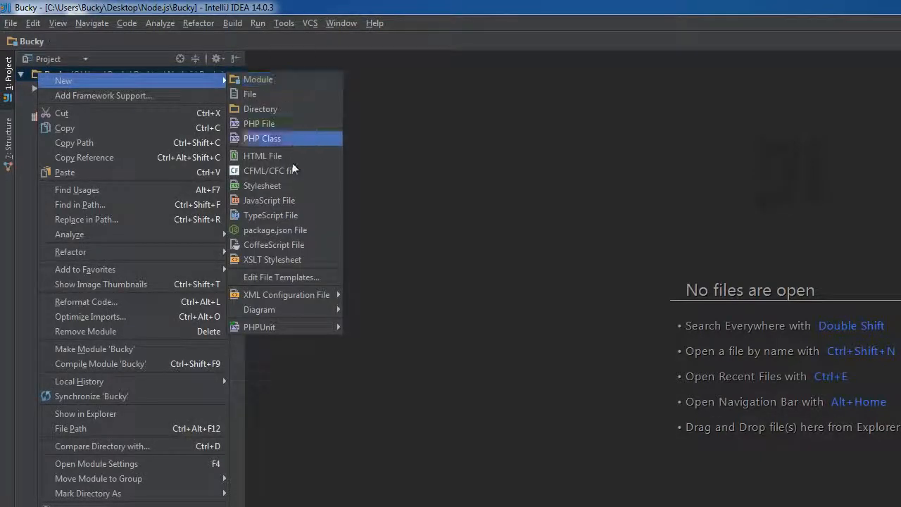
left_click(304, 199)
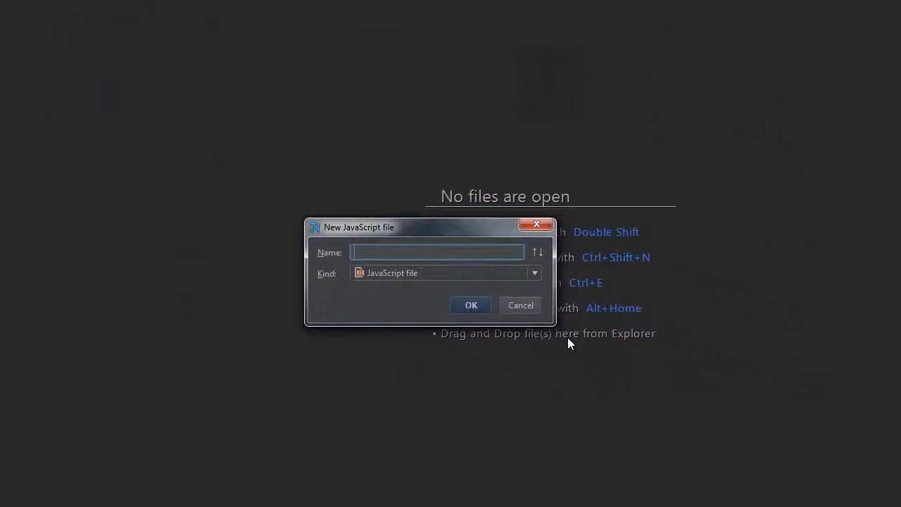
type("app.js")
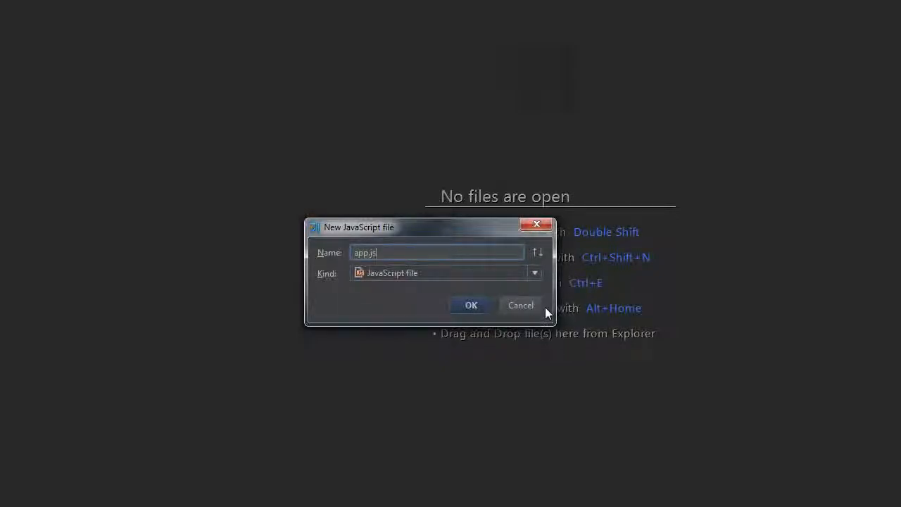
left_click(470, 309)
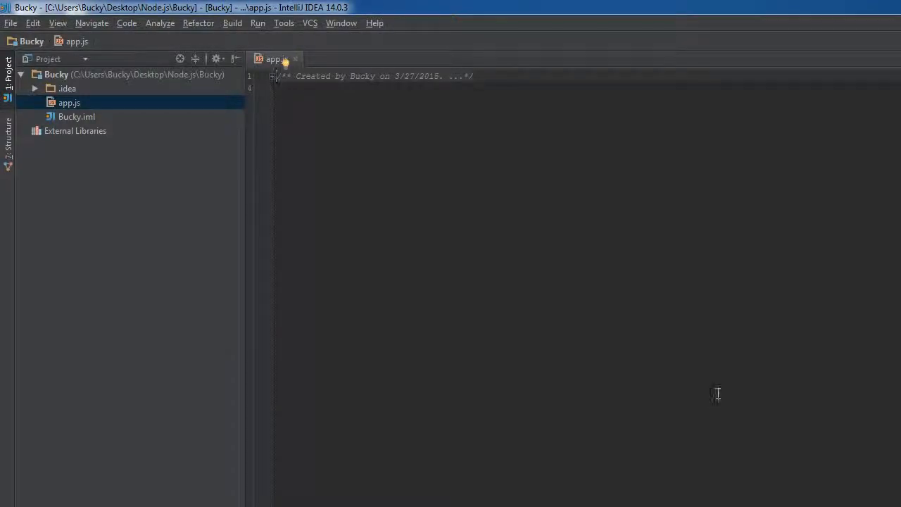
Step: Replace the generated header comment in app.js with the line console.log('bacon');
left_click(249, 74)
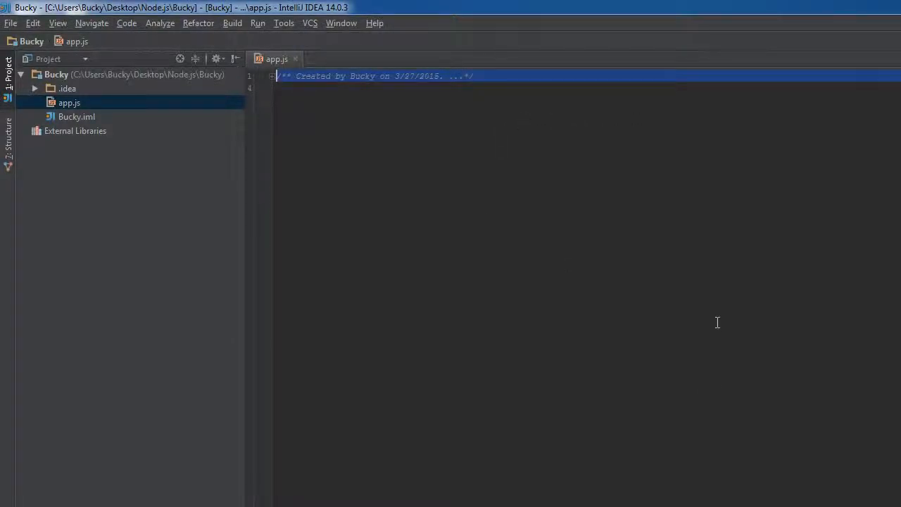
key("BackSpace")
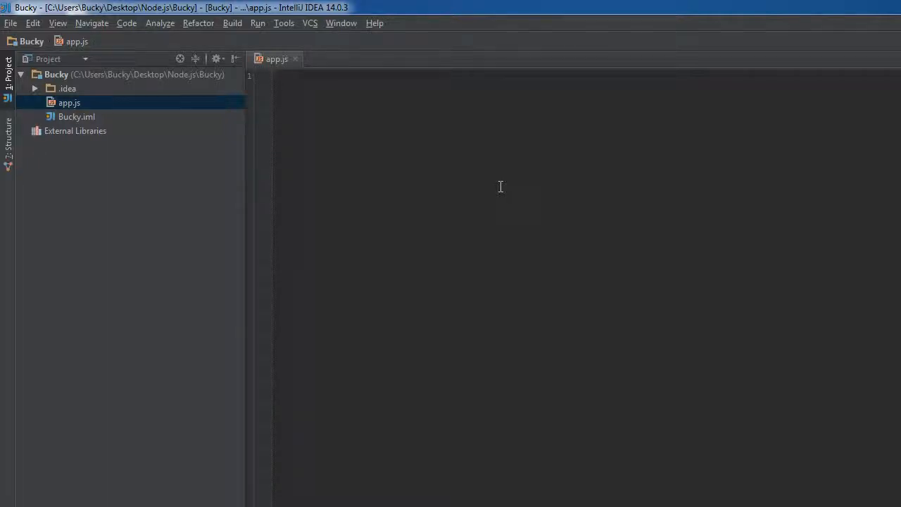
type("cir")
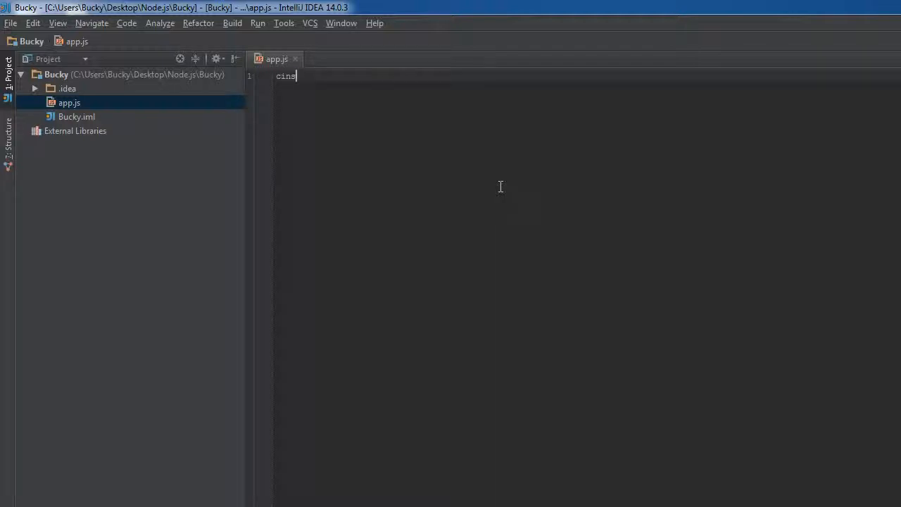
key("BackSpace")
key("BackSpace")
key("BackSpace")
type("console.log('")
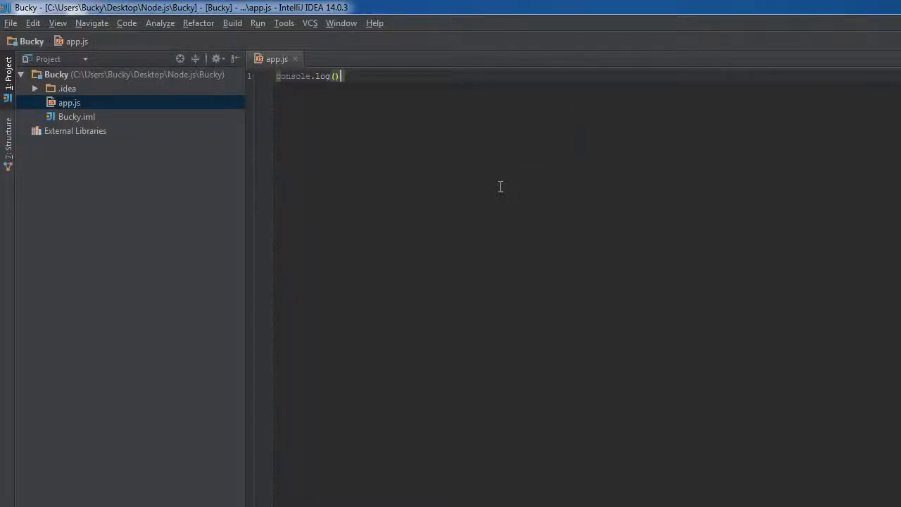
type("bacon')")
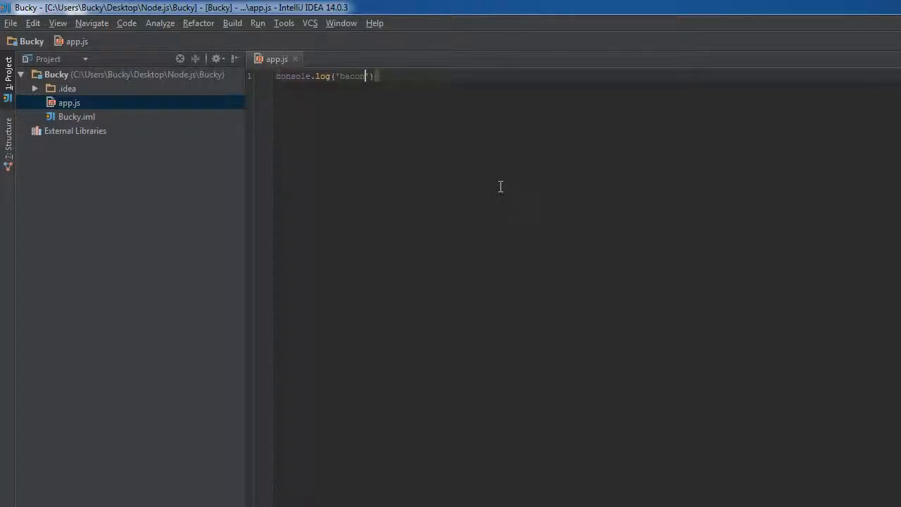
type(";")
Step: Run app.js, highlight the printed text in the run output, and return to the code editor
right_click(637, 165)
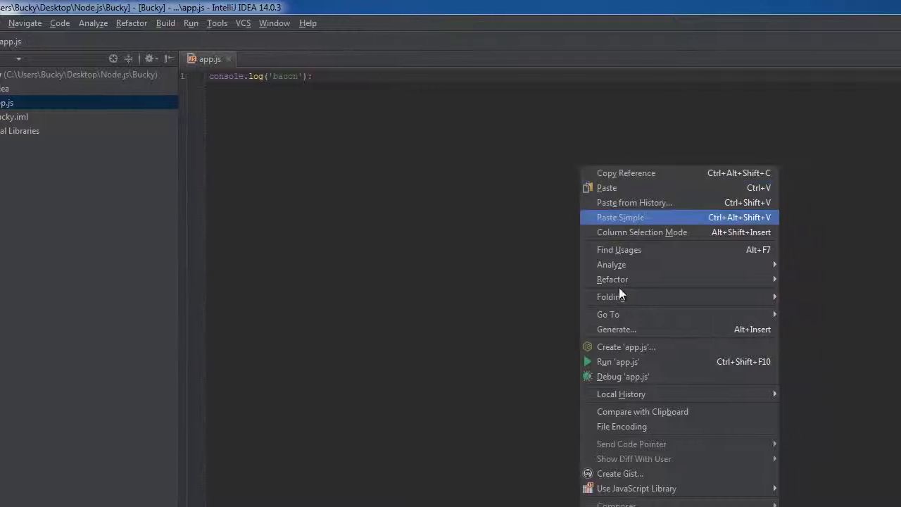
left_click(588, 363)
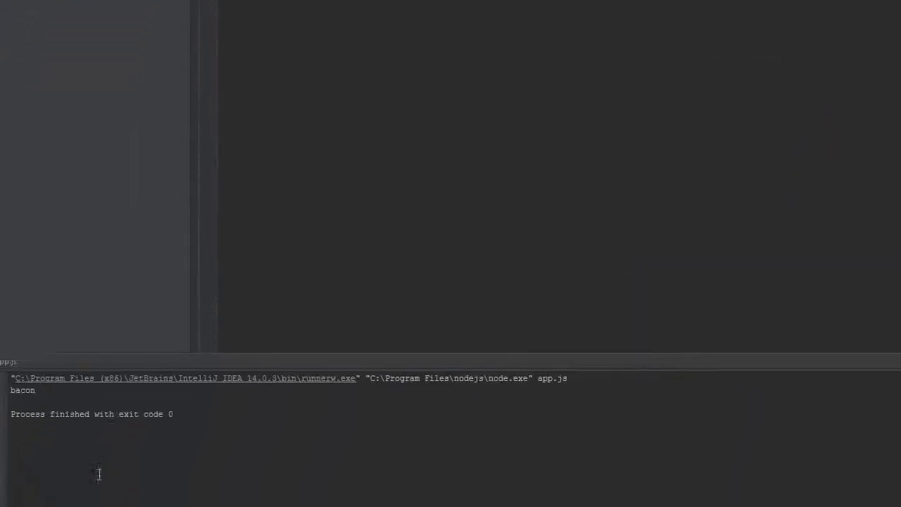
double_click(86, 274)
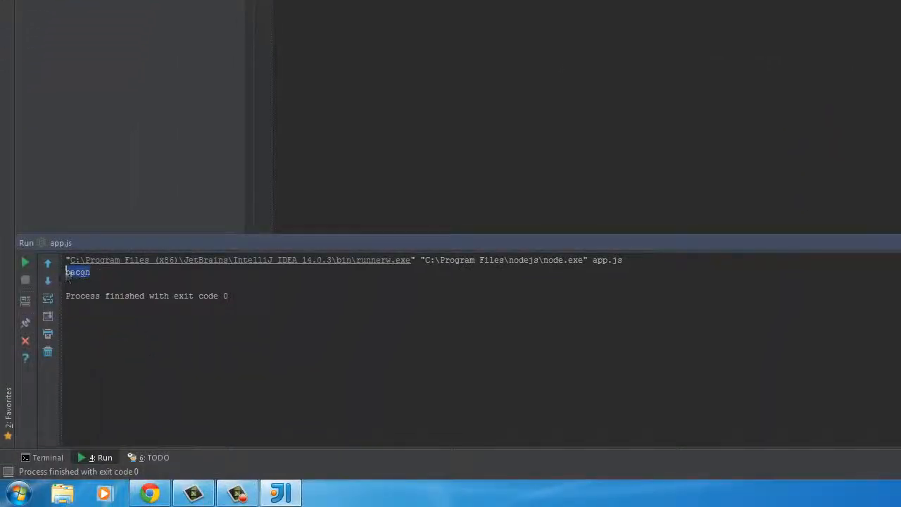
left_click(91, 271)
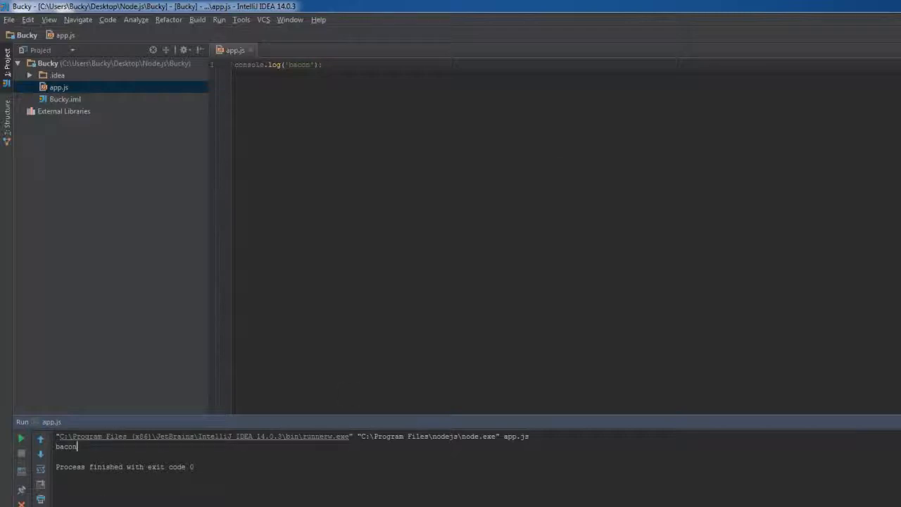
left_click_drag(78, 446, 30, 449)
left_click(519, 246)
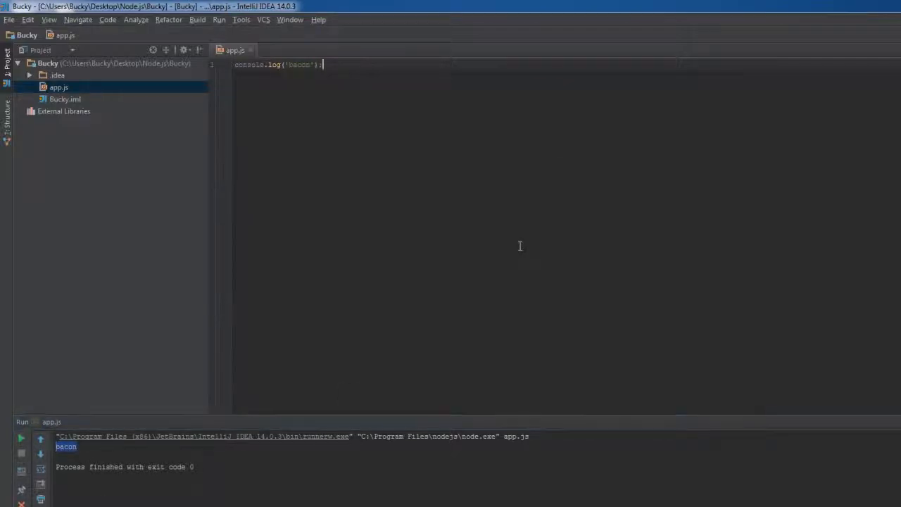
key("BackSpace")
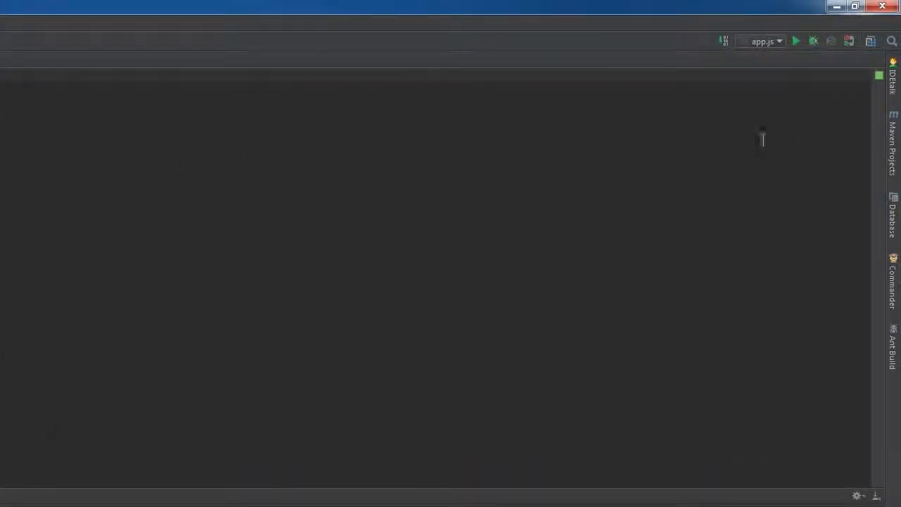
Step: Edit the app.js run configuration so the default browser opens after launch
left_click(768, 41)
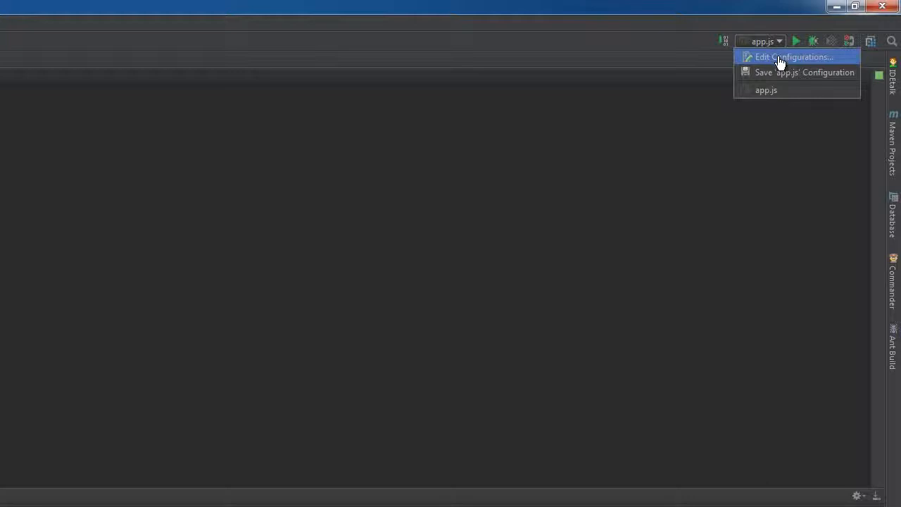
left_click(779, 64)
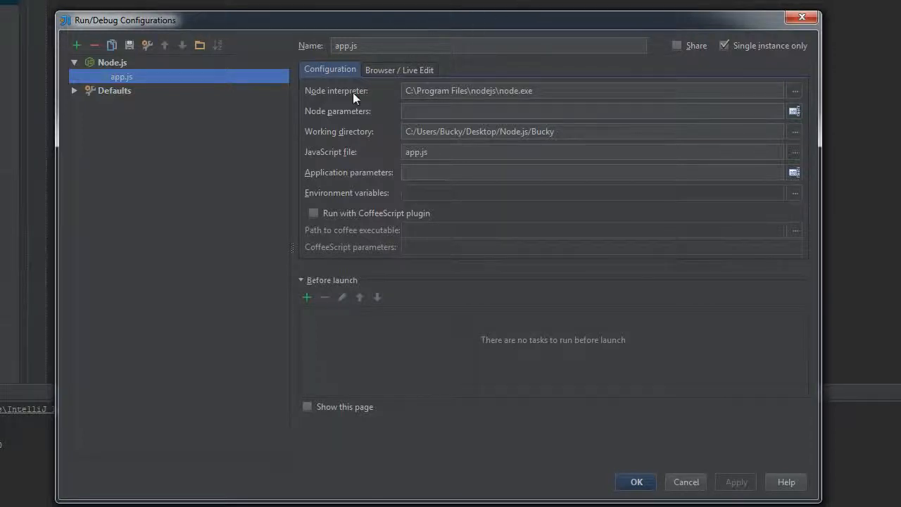
left_click(403, 71)
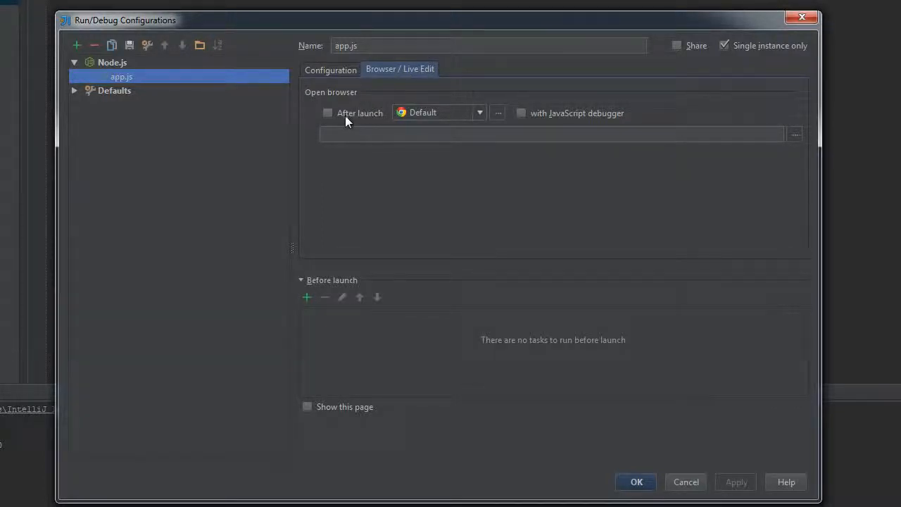
left_click(327, 114)
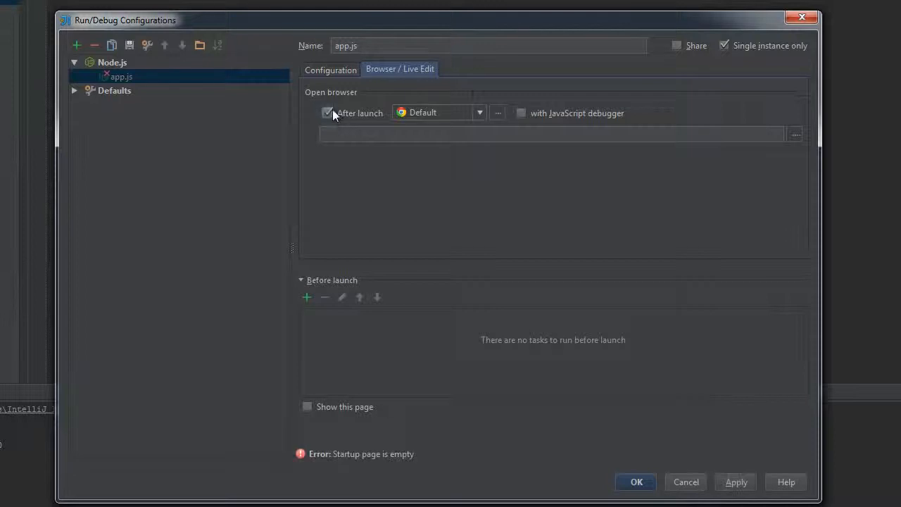
left_click(473, 113)
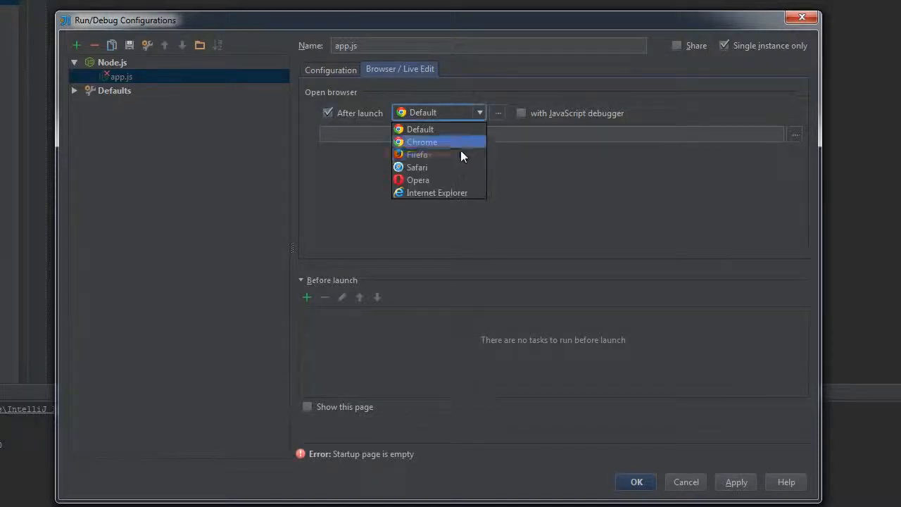
left_click(399, 128)
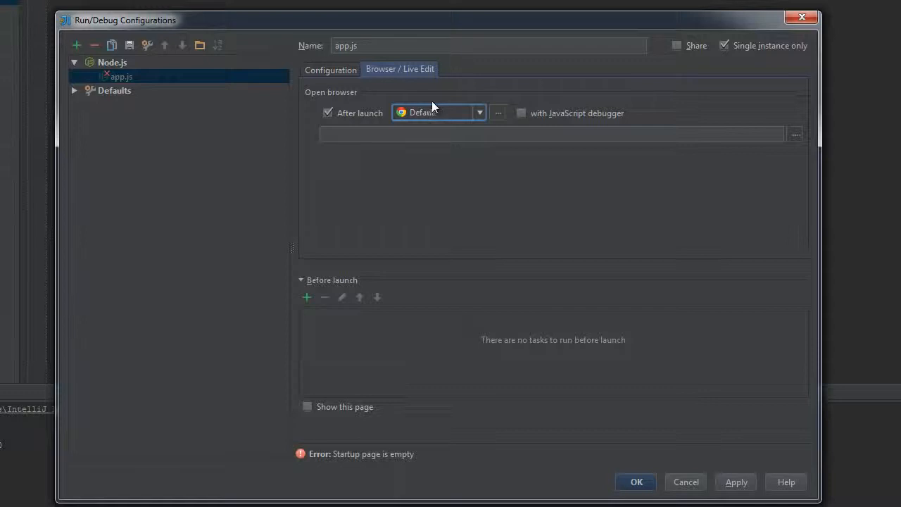
left_click(476, 114)
left_click(398, 129)
left_click(381, 136)
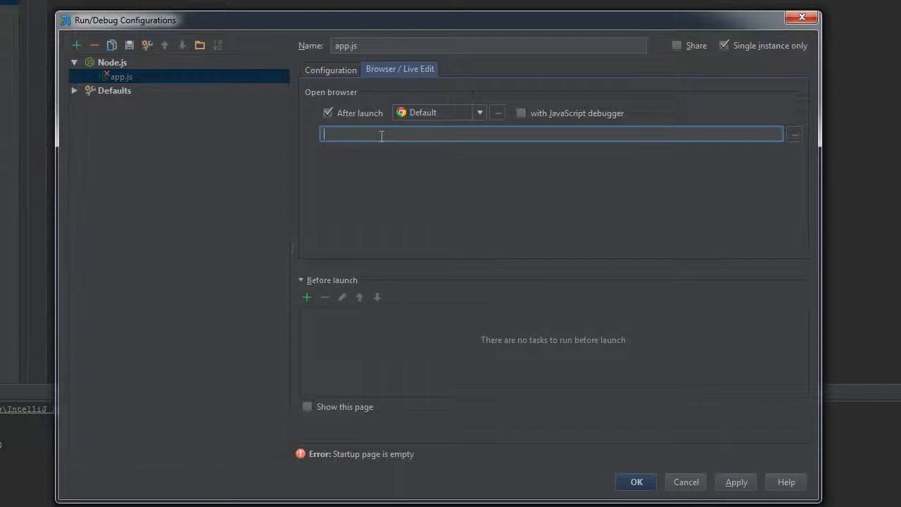
type("http://")
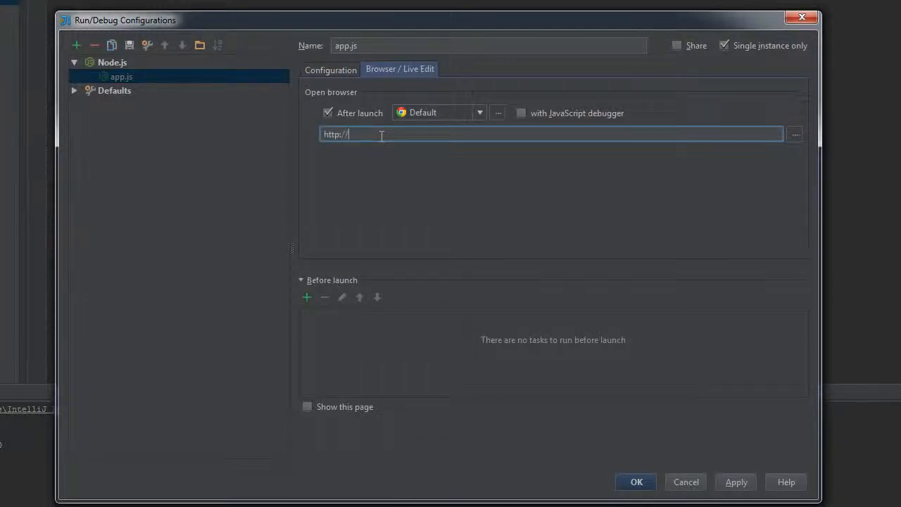
type("calhost:8888")
left_click_drag(406, 134, 313, 132)
left_click(414, 136)
left_click(737, 483)
left_click(645, 480)
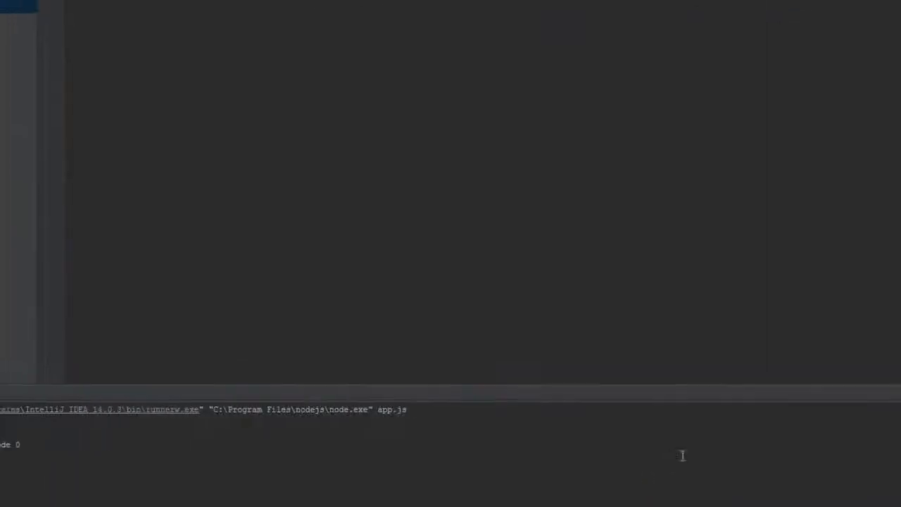
Step: Run app.js again and highlight the console.log line in the code
right_click(291, 177)
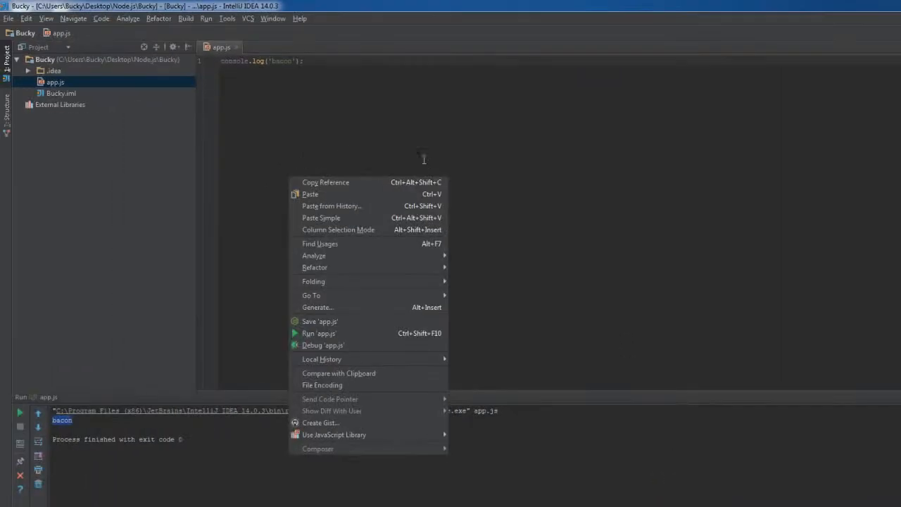
left_click(318, 333)
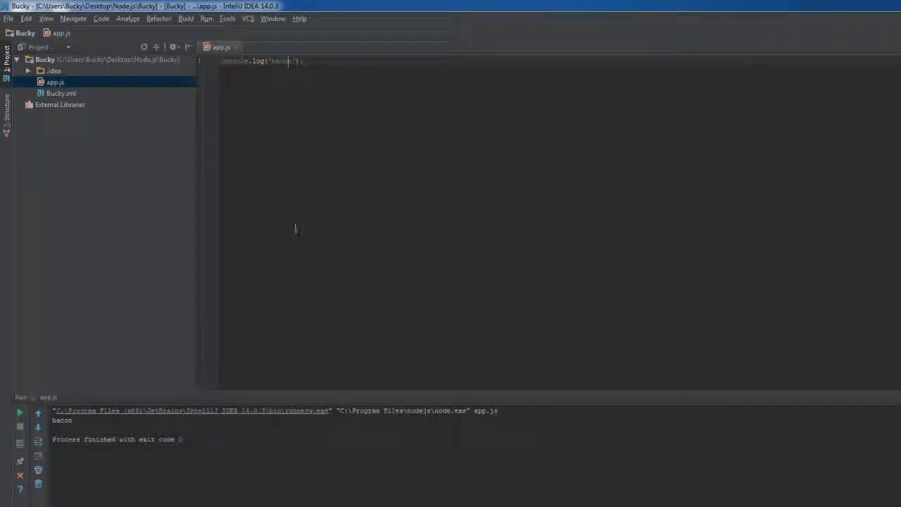
left_click_drag(302, 60, 216, 65)
left_click(357, 68)
left_click_drag(302, 62, 209, 63)
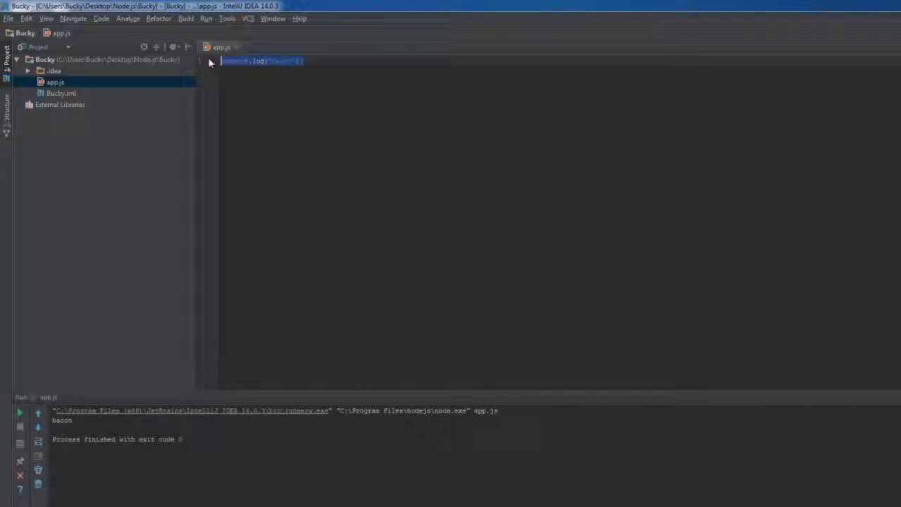
left_click(338, 62)
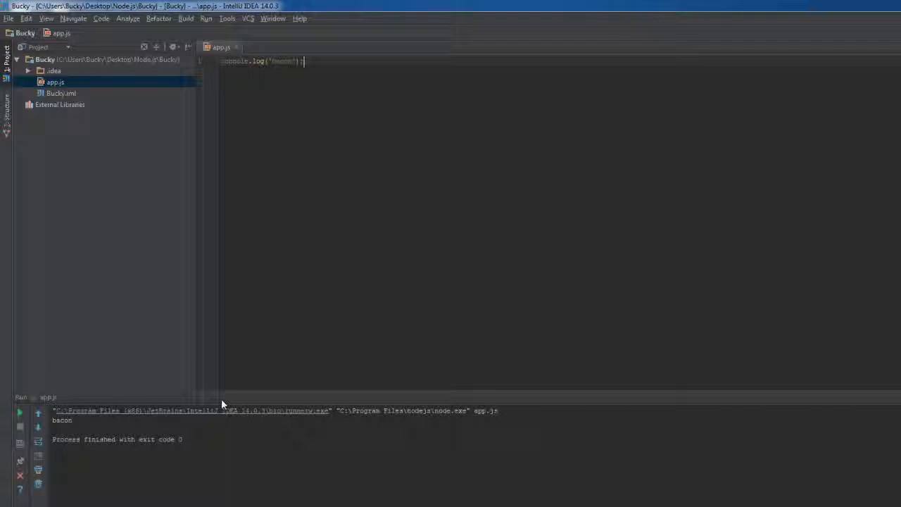
Step: Delete the end of the console.log statement in app.js and retype the argument as 'bacon' with its closing parenthesis
key("BackSpace")
key("BackSpace")
key("BackSpace")
key("BackSpace")
key("BackSpace")
key("BackSpace")
key("BackSpace")
key("BackSpace")
key("BackSpace")
type("'bacon')")
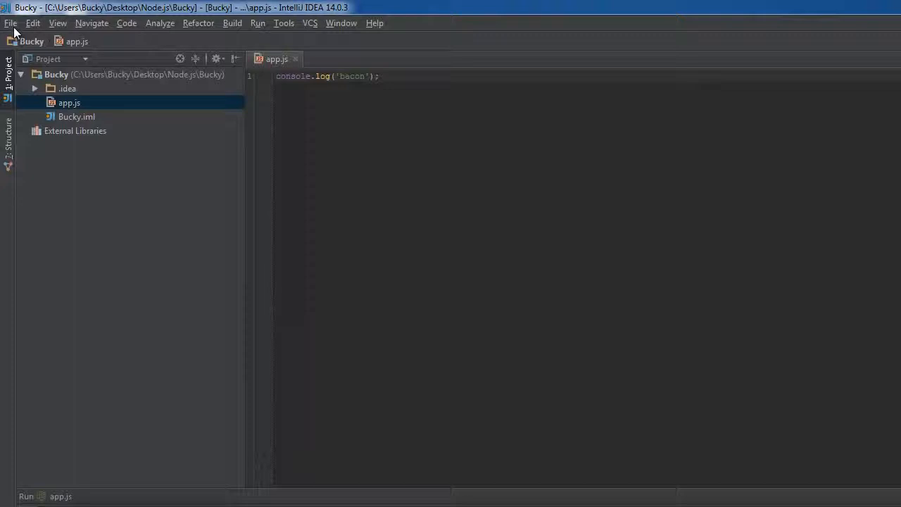
Step: Open the Plugins page of the IDE settings and move the settings window to the middle
left_click(12, 25)
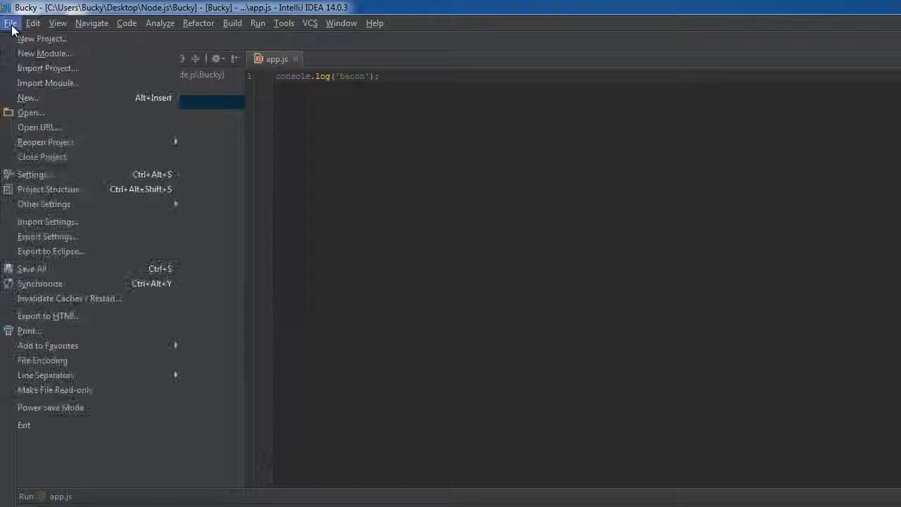
left_click(50, 174)
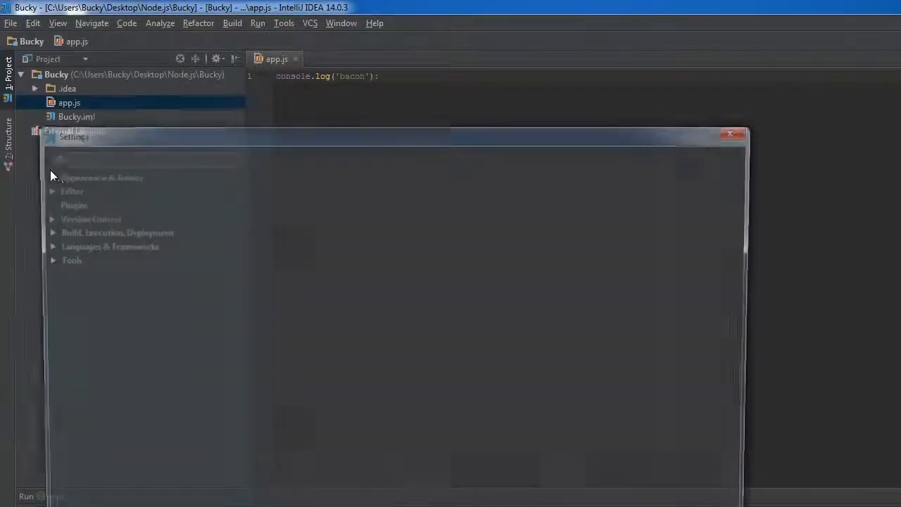
left_click(69, 203)
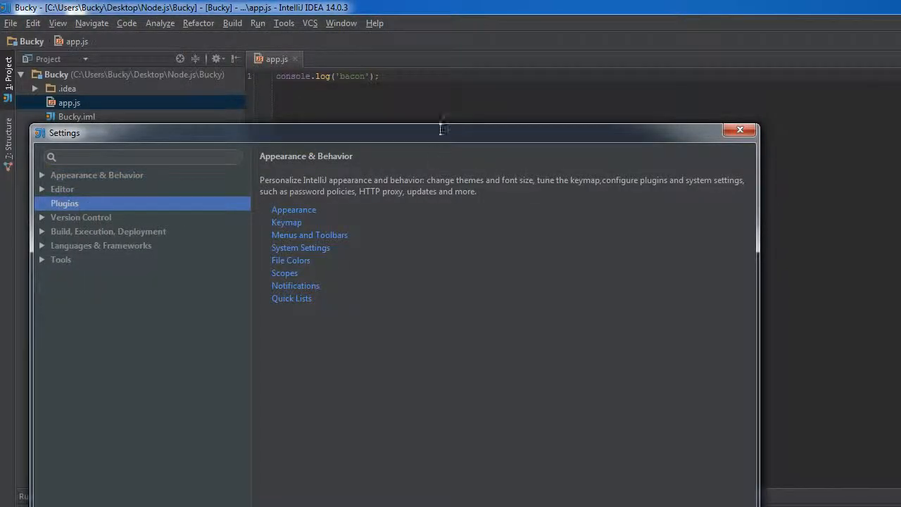
left_click_drag(330, 133, 615, 138)
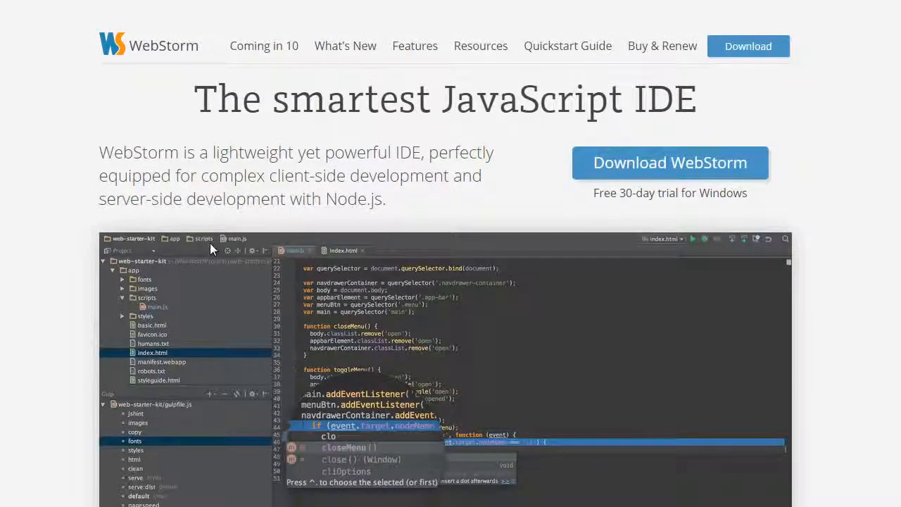
Step: Switch to the web browser, highlight WebStorm's description, and view the IntelliJ IDEA product page, highlighting the word Java
left_click_drag(389, 204, 100, 149)
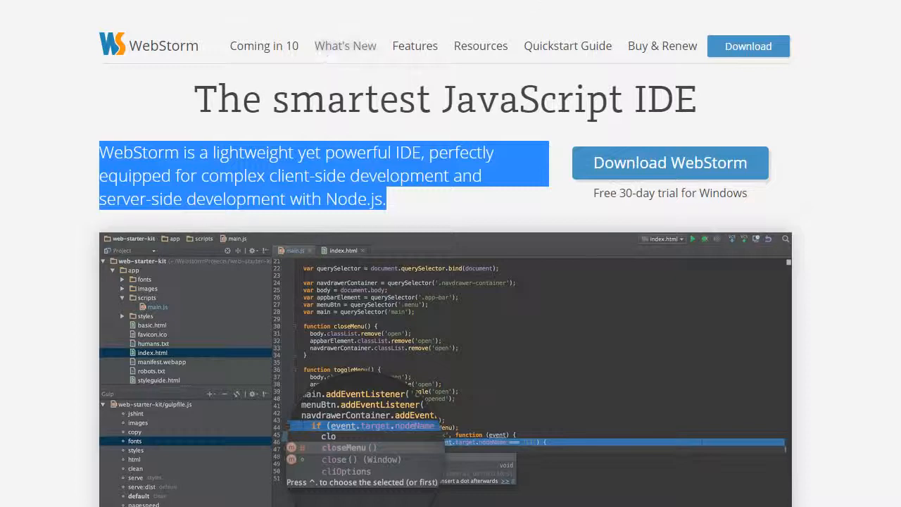
left_click(545, 1)
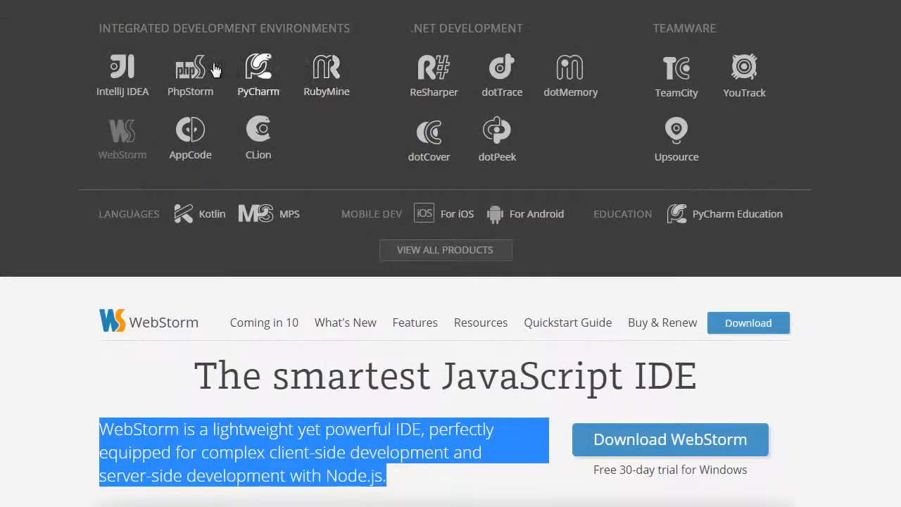
left_click(121, 71)
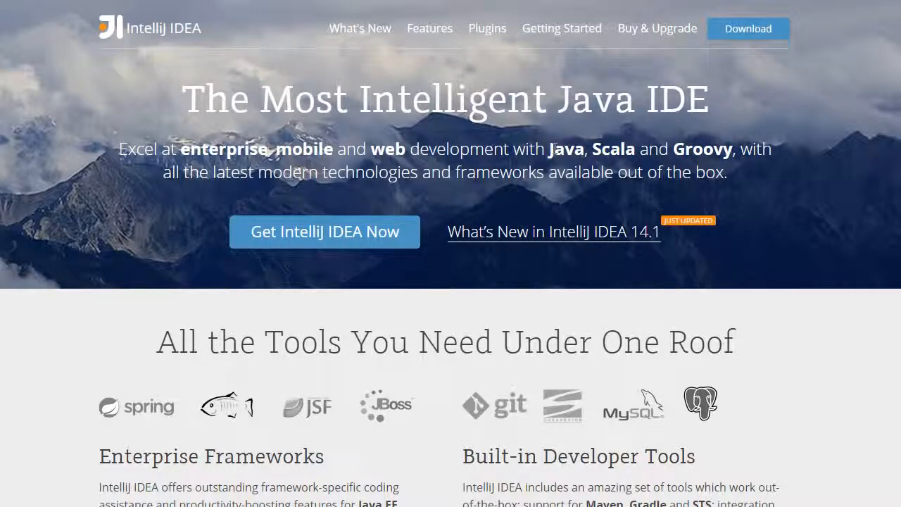
left_click_drag(548, 149, 585, 150)
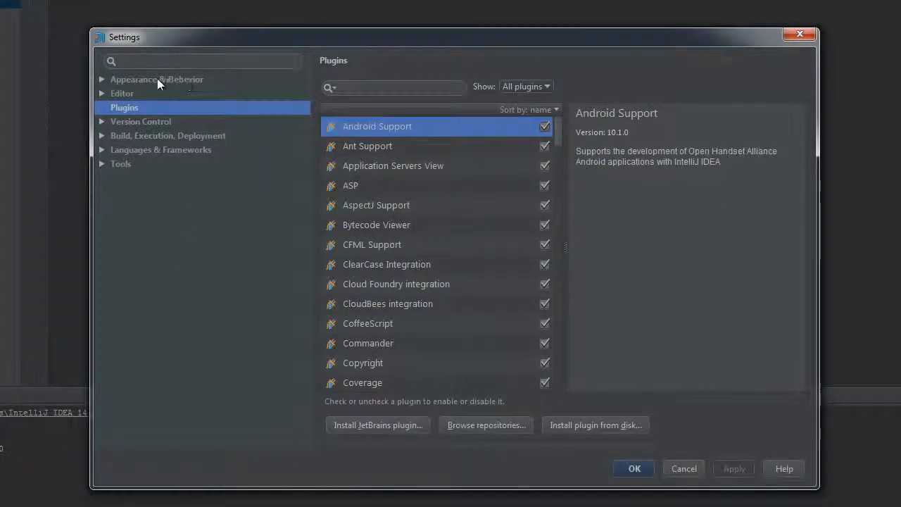
Step: Return to the IntelliJ IDEA plugin settings and search the plugins for NodeJS
left_click(365, 89)
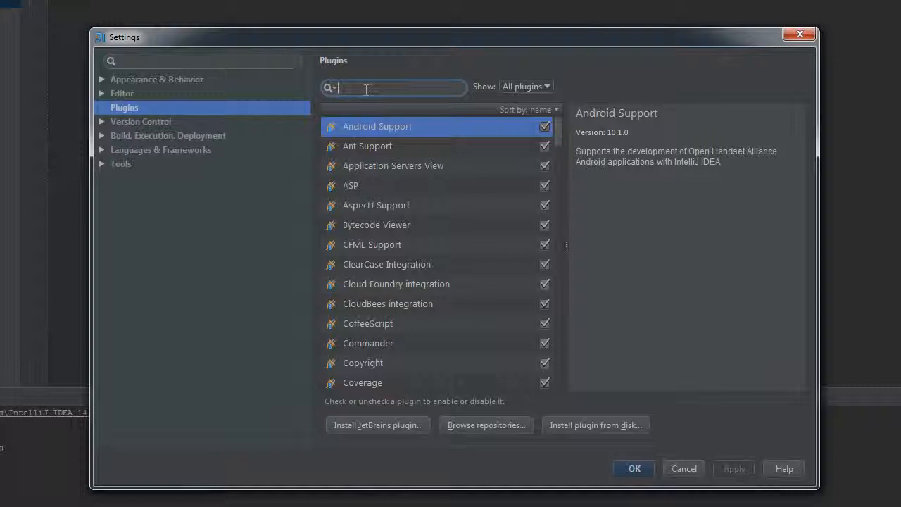
type("NodeJ")
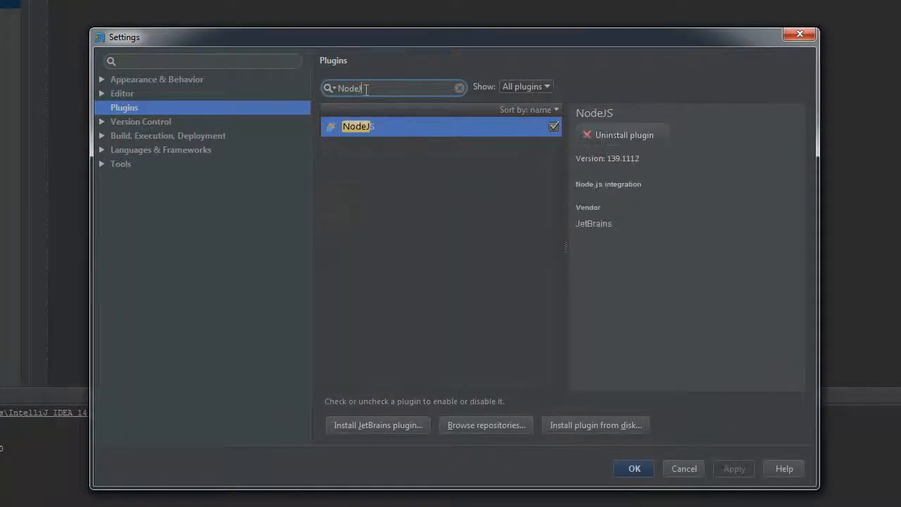
type("S")
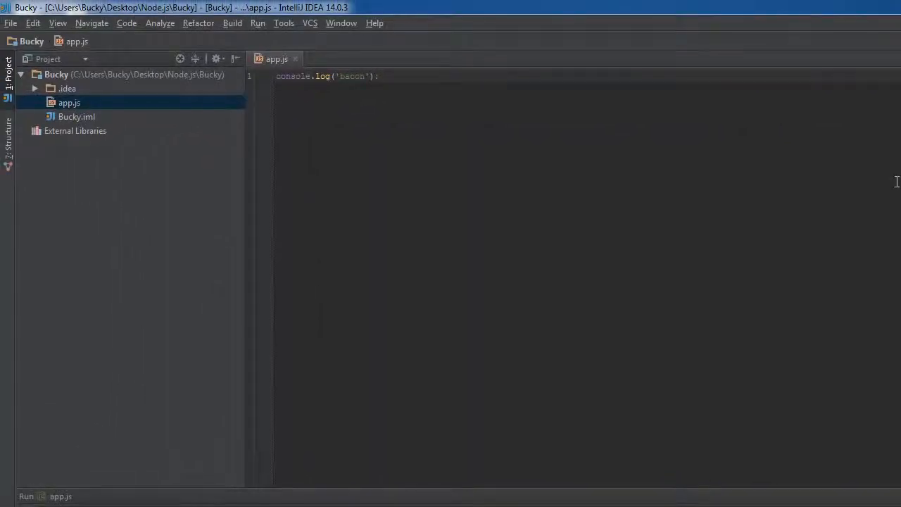
Step: Enable the JavaScript libraries Node.js v0.12.1 Core Modules and Node.js Globals for the project and save the settings
left_click(11, 23)
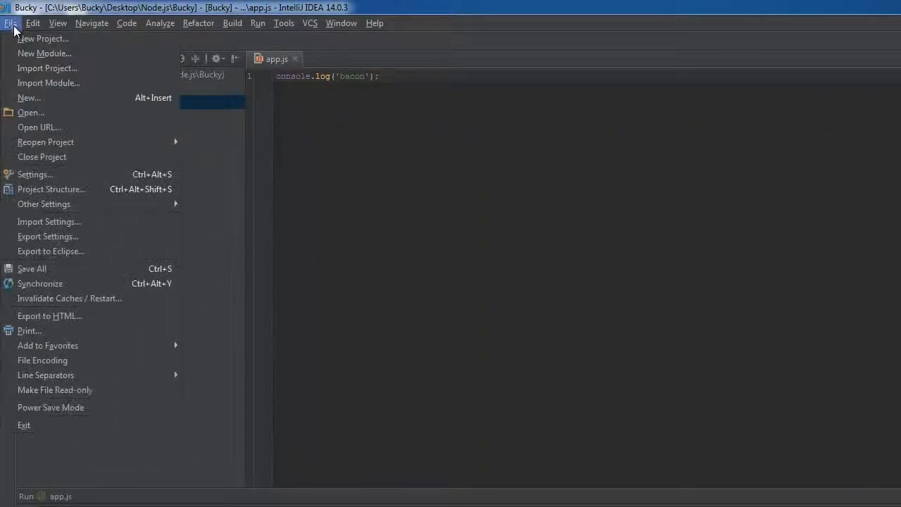
left_click(51, 176)
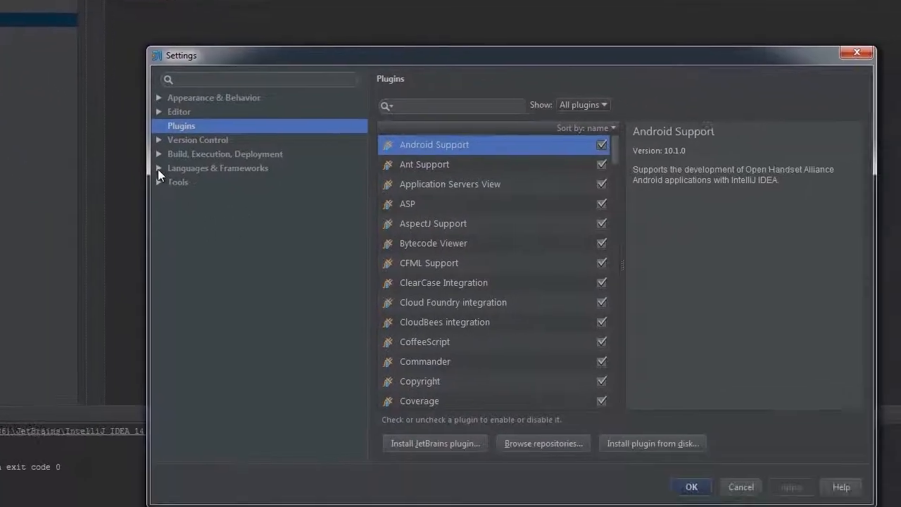
left_click(158, 168)
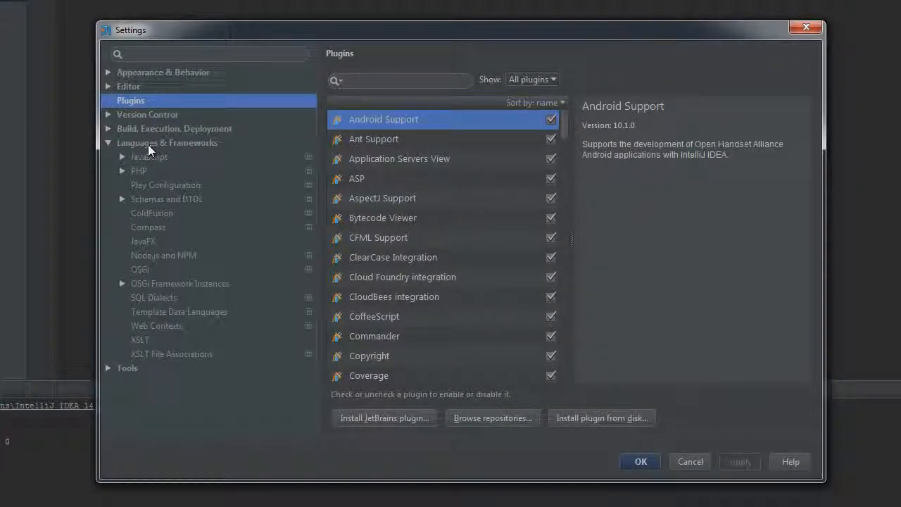
left_click(123, 157)
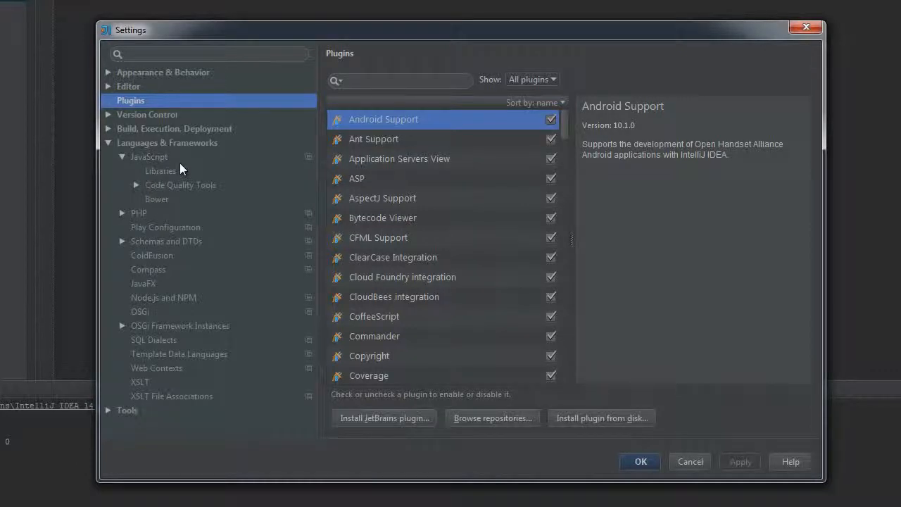
left_click(164, 169)
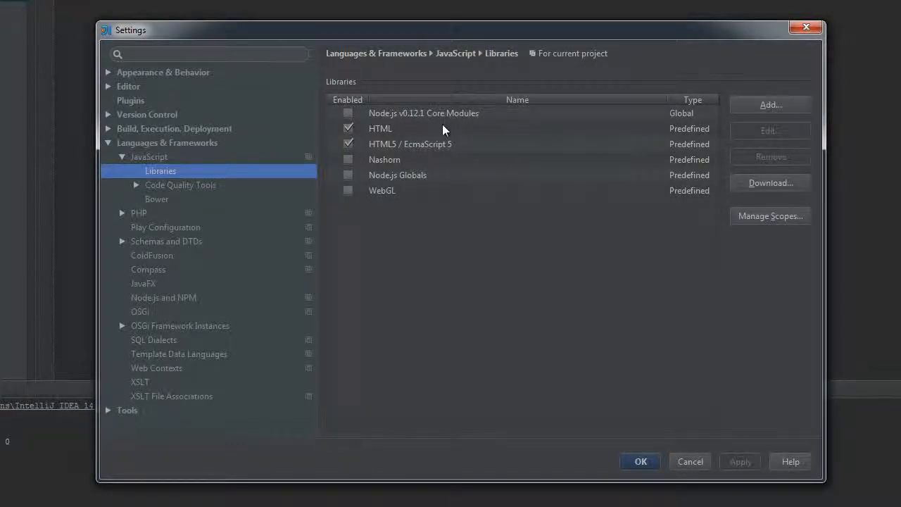
left_click(348, 112)
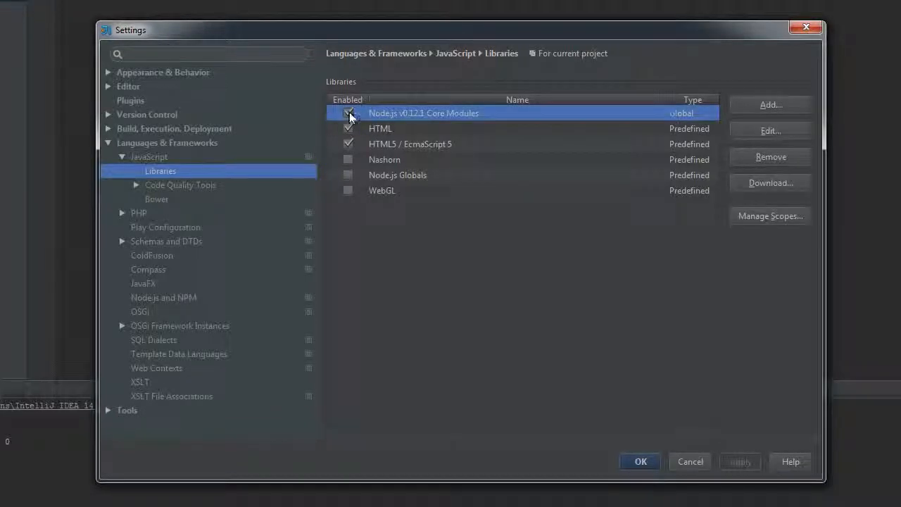
left_click(348, 178)
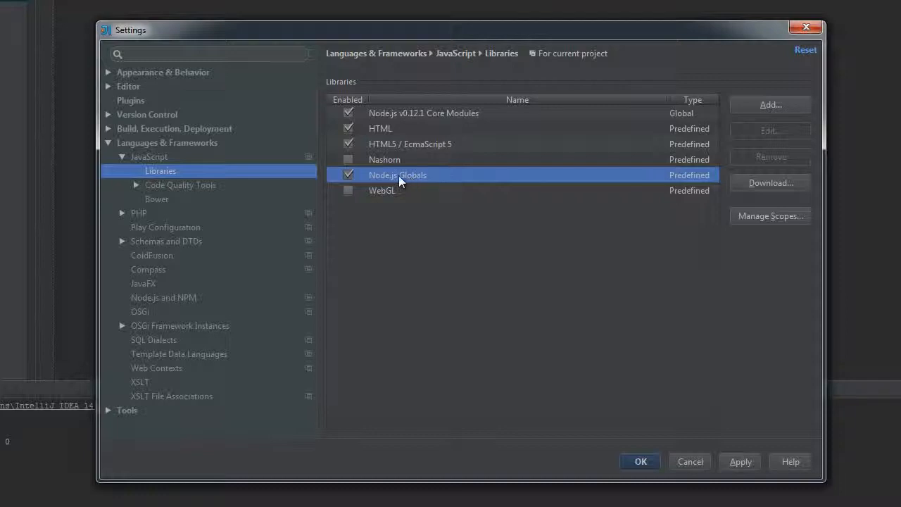
left_click(746, 462)
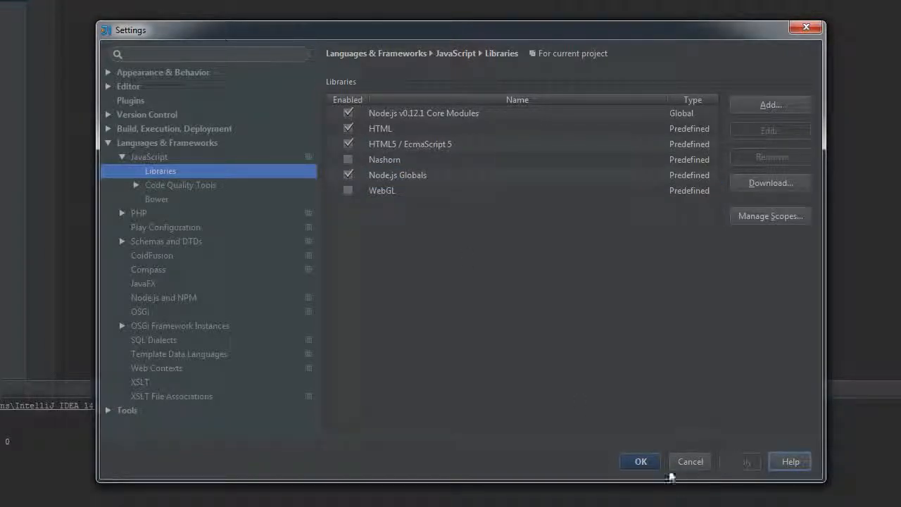
left_click(639, 461)
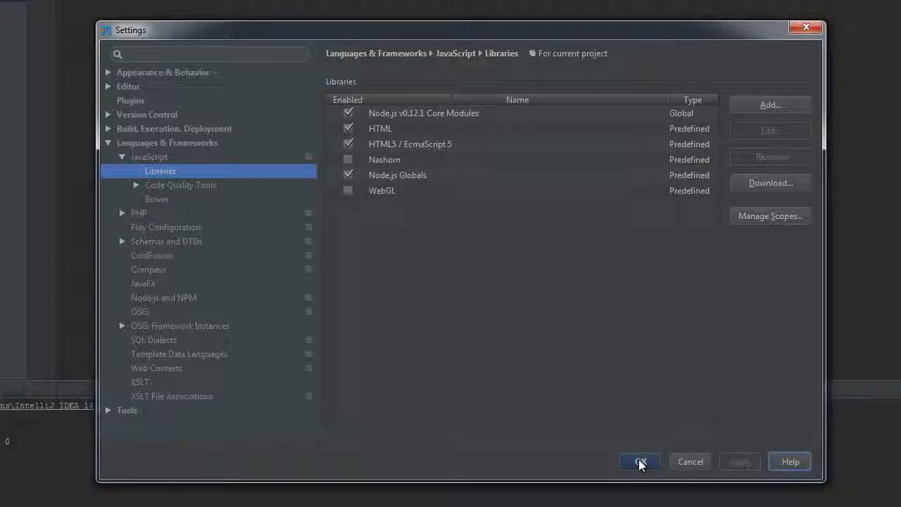
left_click(639, 462)
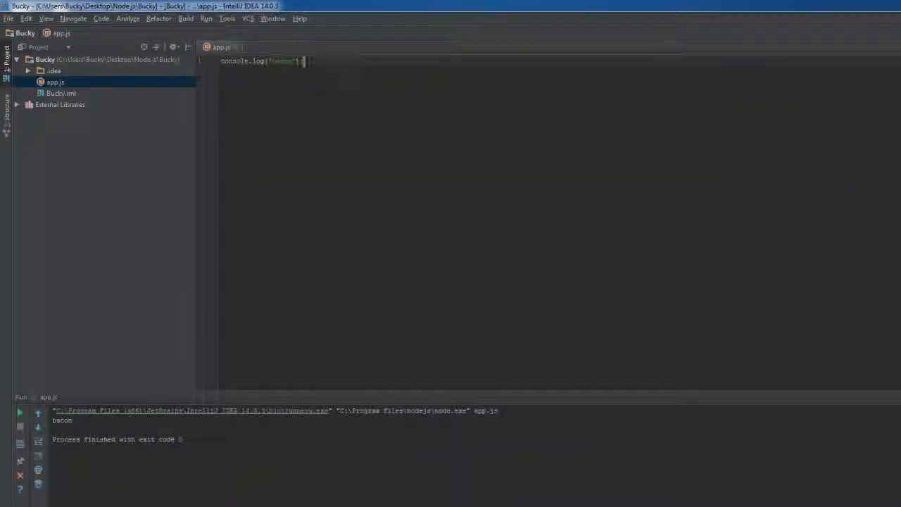
Step: Retype the closing quote, parenthesis and semicolon of the console.log statement in app.js
type("');")
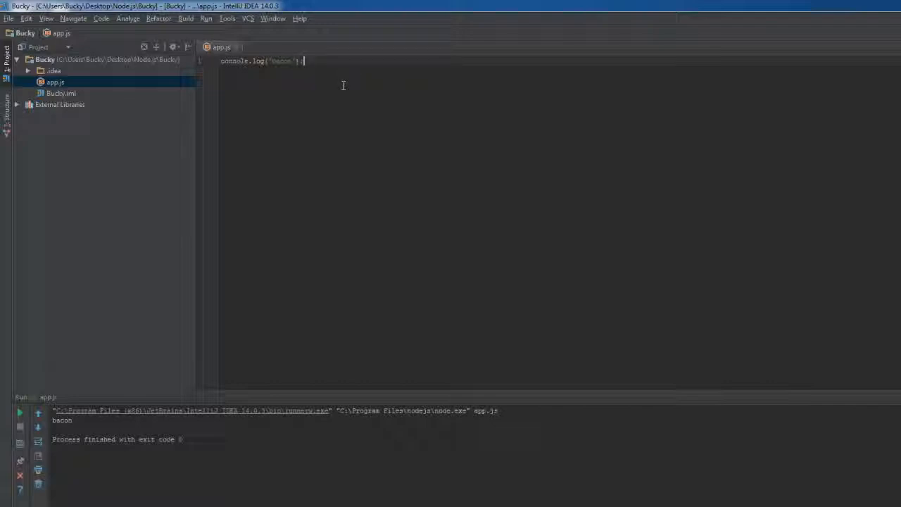